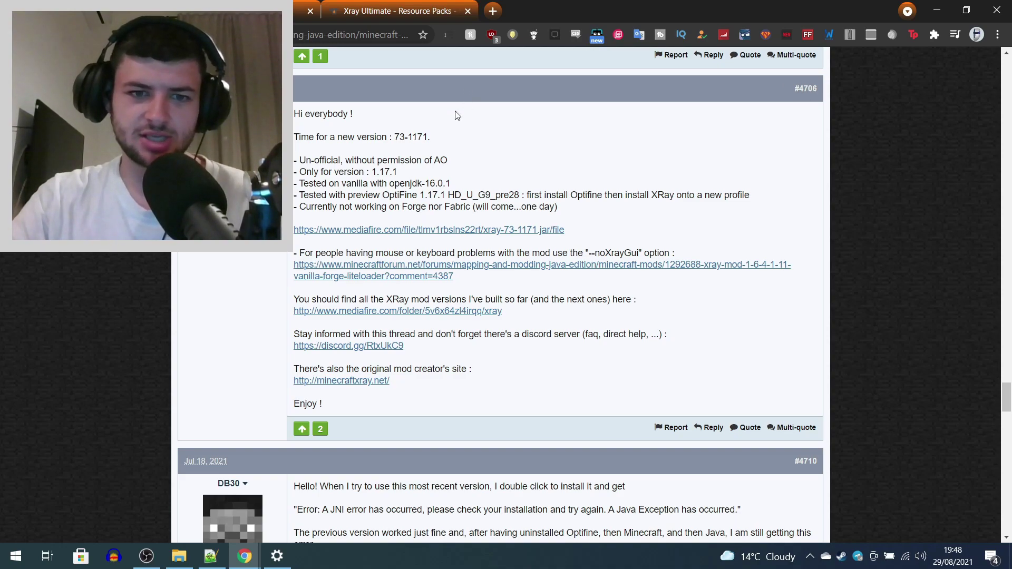
# - Highlight the '1.17.1' support line and the 'Un-official' release note in the XRay 73-1171 post
pyautogui.moveTo(371, 172); pyautogui.dragTo(411, 172)
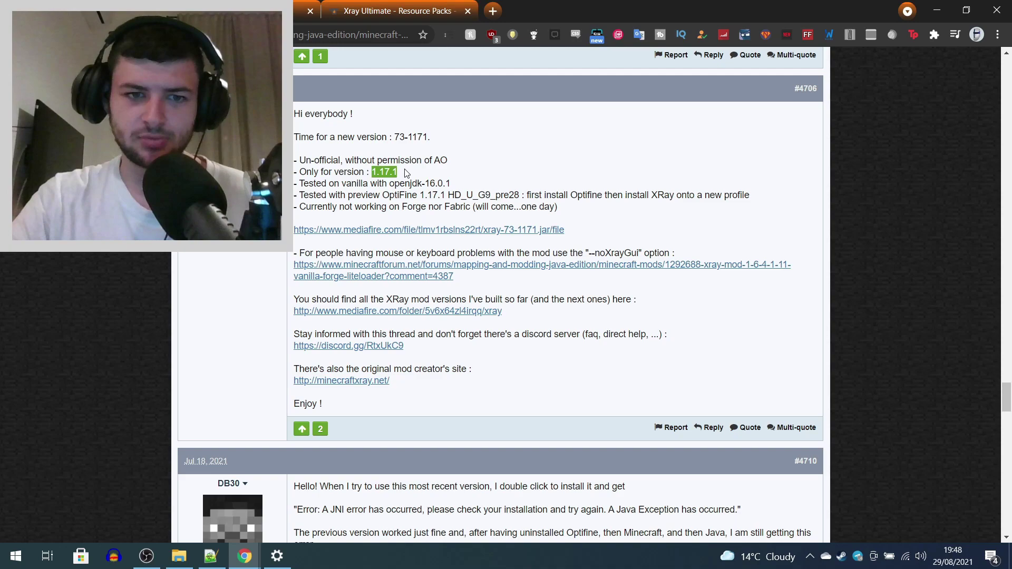
pyautogui.click(410, 172)
pyautogui.moveTo(306, 160); pyautogui.dragTo(461, 163)
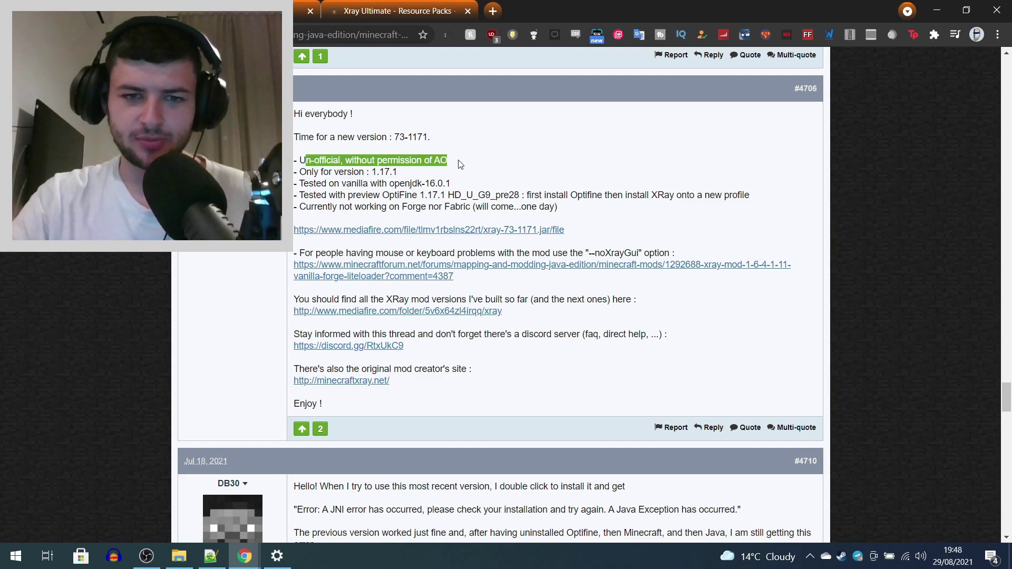
# - Download xray-73-1171.jar from MediaFire and keep it despite Chrome's warning
pyautogui.click(443, 164)
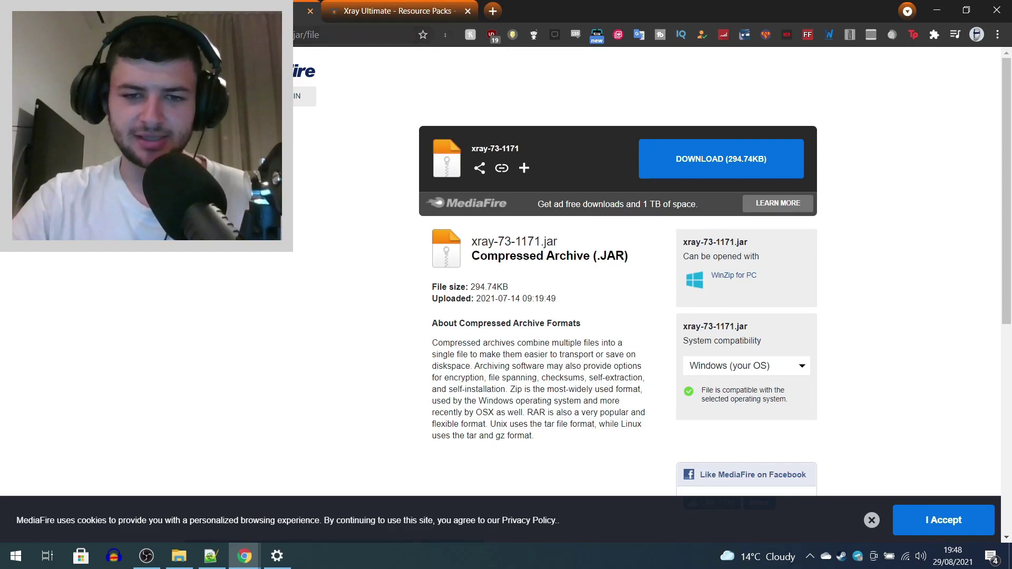
pyautogui.click(755, 154)
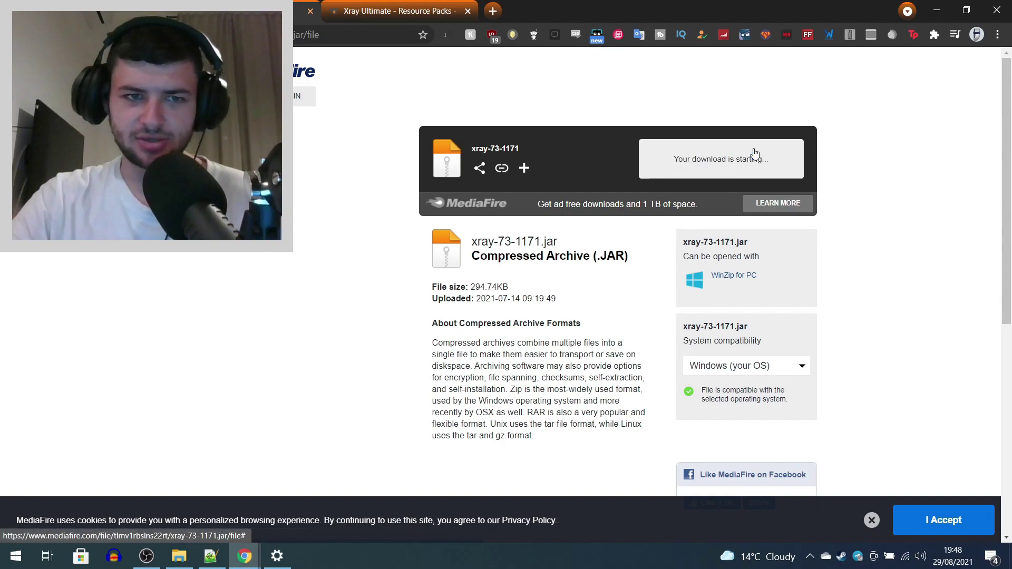
pyautogui.click(228, 522)
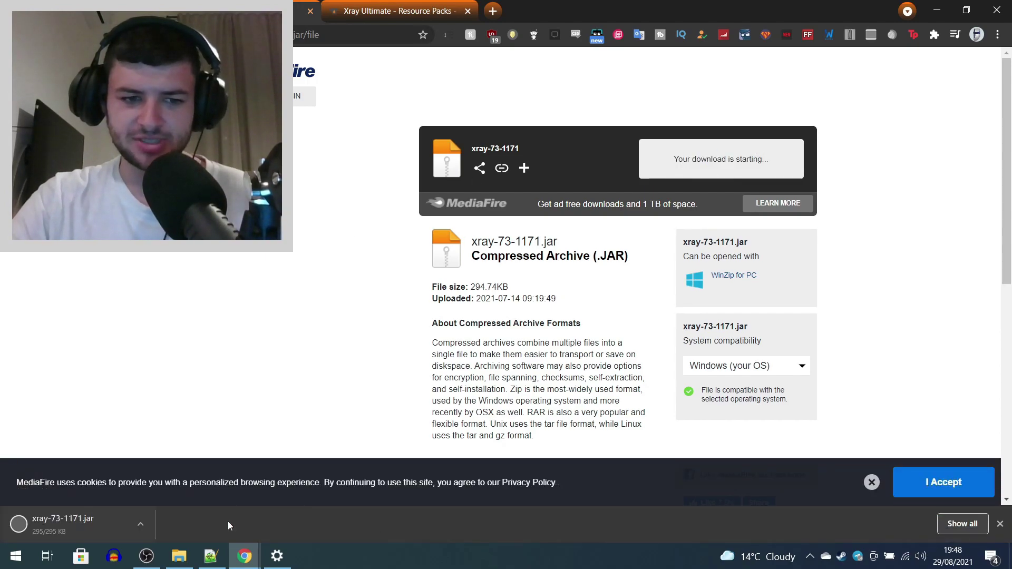
# - Run the downloaded jar and dismiss the JNI and Java exception errors
pyautogui.click(100, 534)
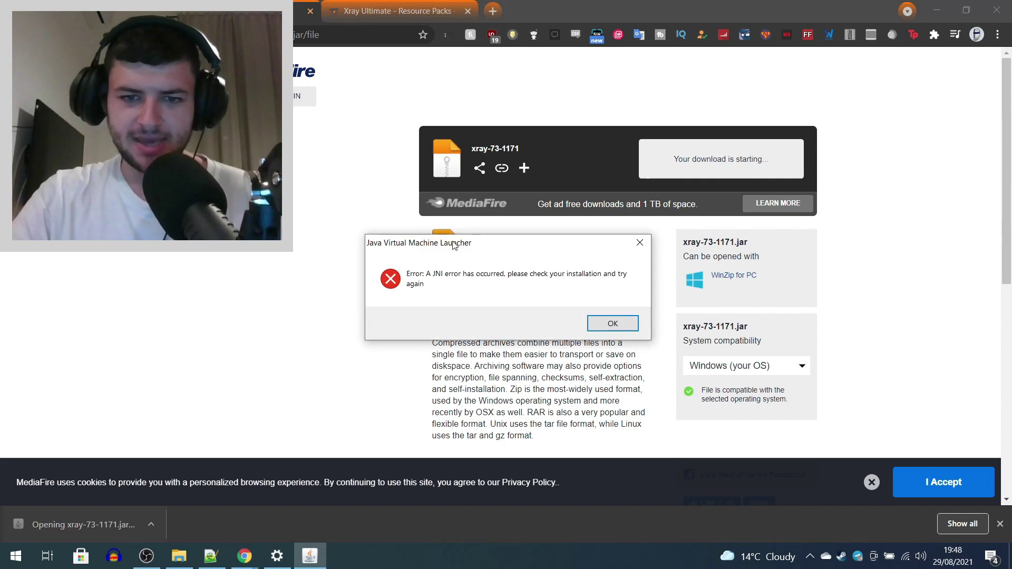
pyautogui.click(606, 326)
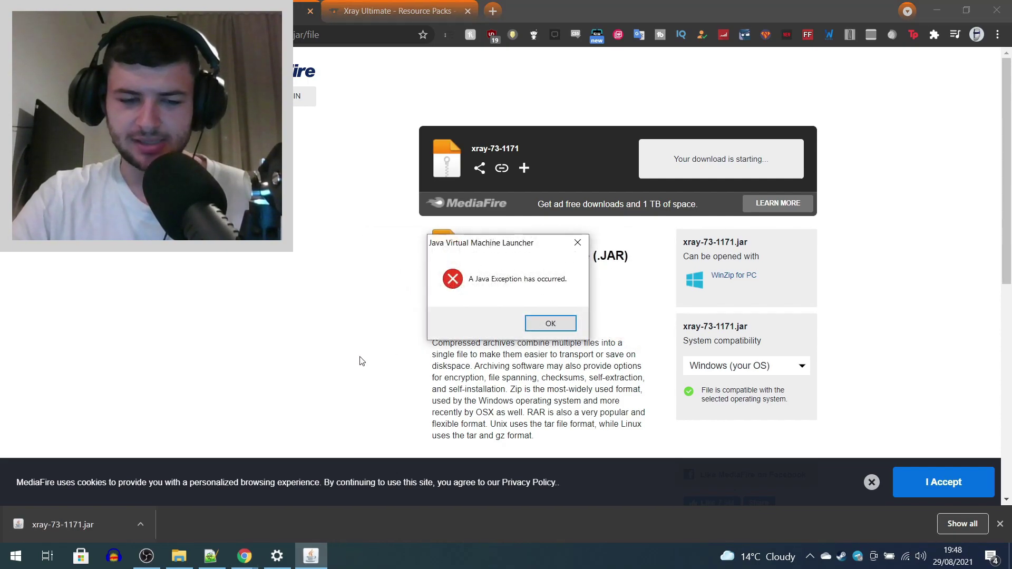
pyautogui.press('Return')
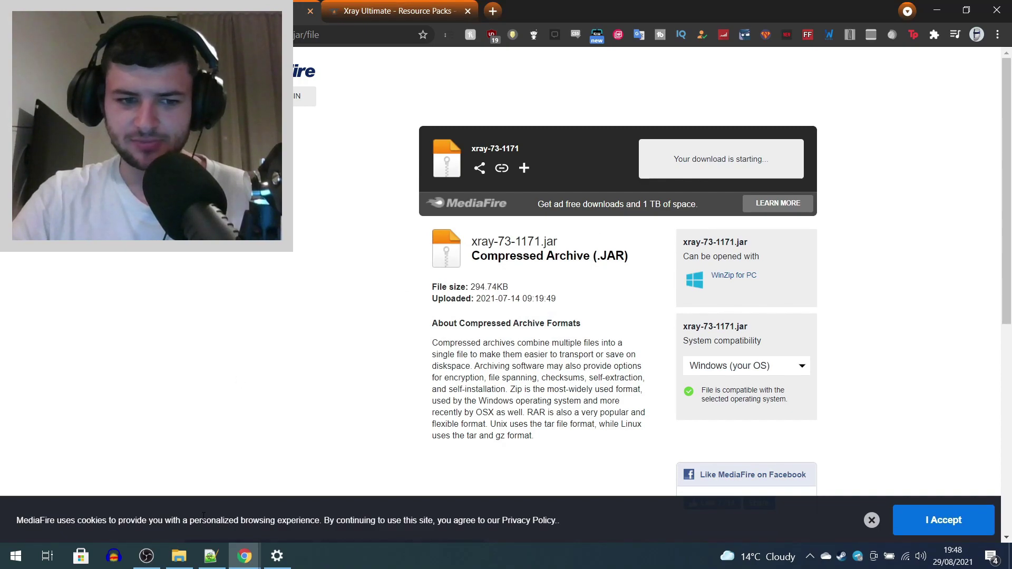
# - Open xray-73-1171.jar from Downloads > New folder with Java(TM) Platform SE binary
pyautogui.click(178, 556)
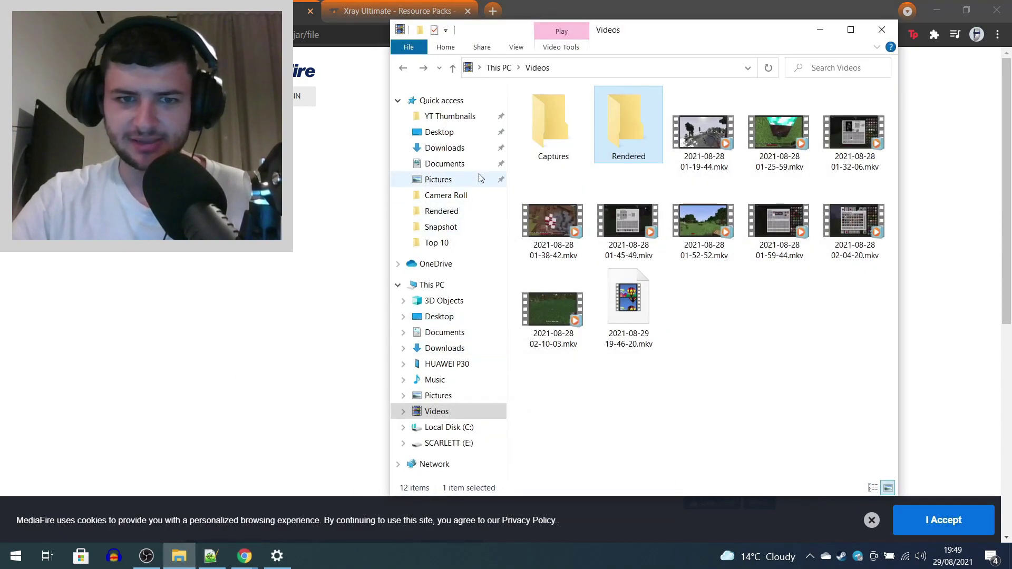
pyautogui.hotkey('alt', 'Right')
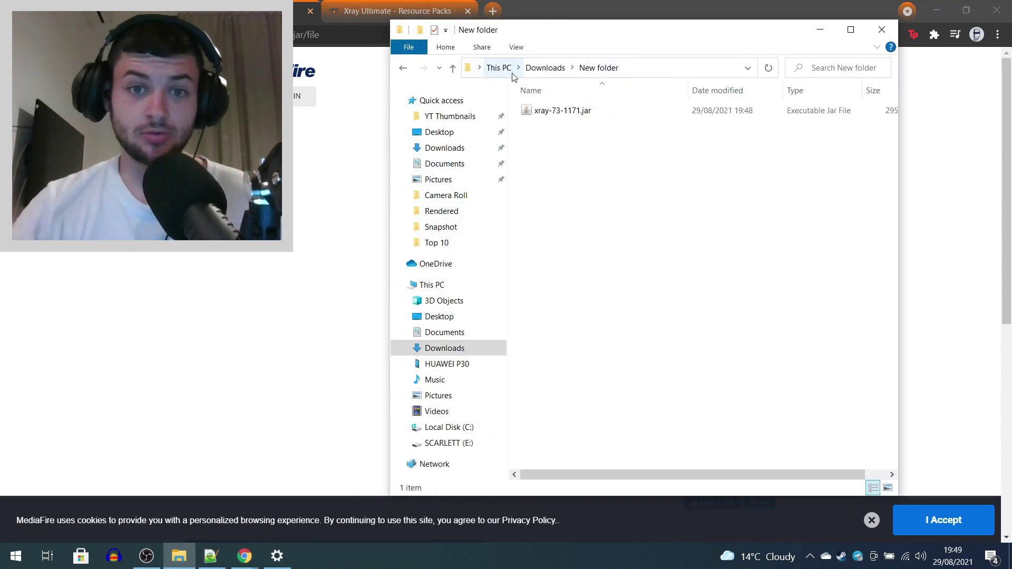
pyautogui.rightClick(553, 111)
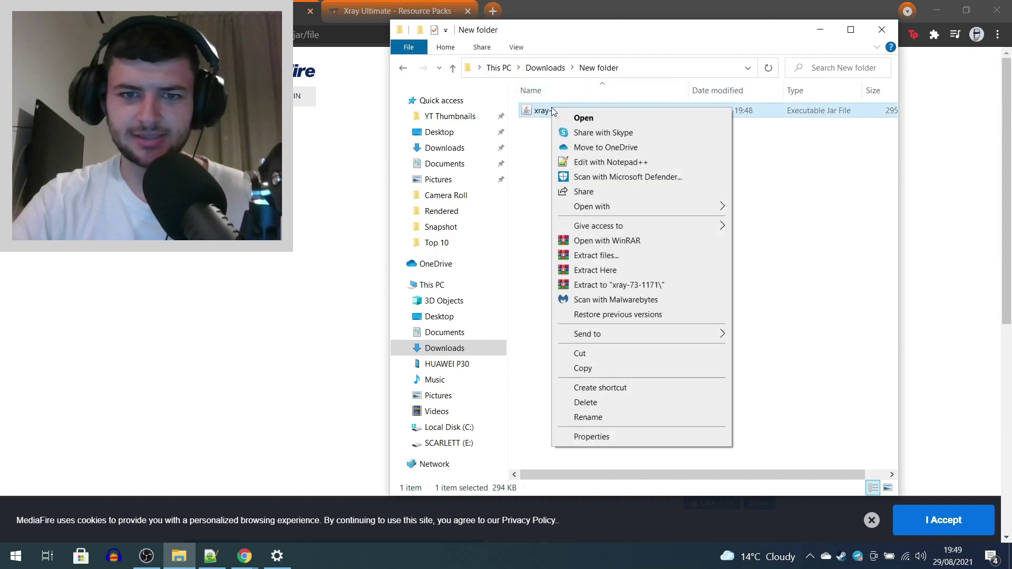
pyautogui.moveTo(658, 206)
pyautogui.click(799, 207)
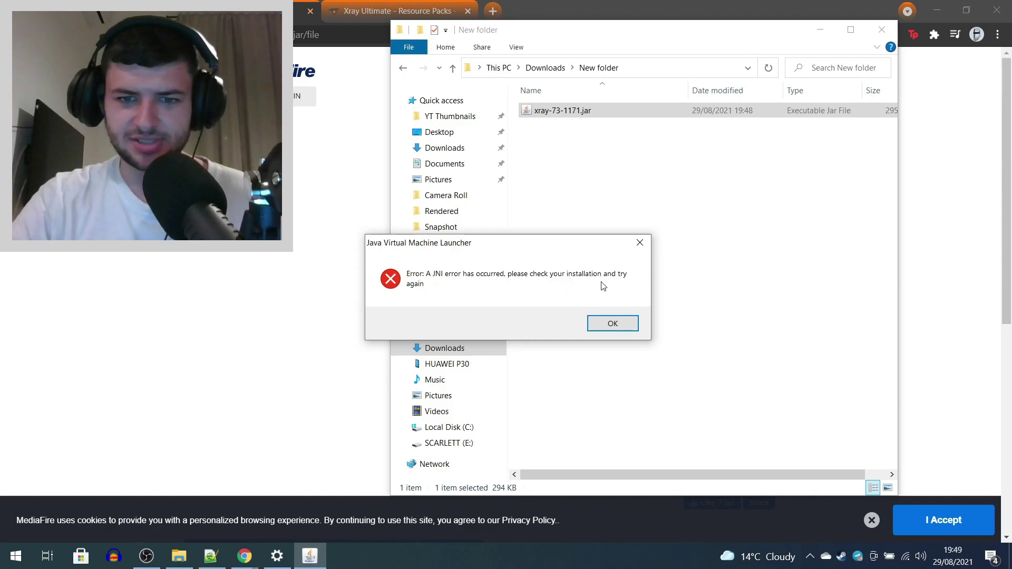
# - Dismiss the JNI error and move the Explorer window and Java exception message aside
pyautogui.click(613, 323)
pyautogui.moveTo(606, 29)
pyautogui.mouseDown()
pyautogui.moveTo(184, 54)
pyautogui.moveTo(236, 23)
pyautogui.mouseUp()
pyautogui.click(538, 274)
pyautogui.moveTo(500, 240); pyautogui.dragTo(690, 238)
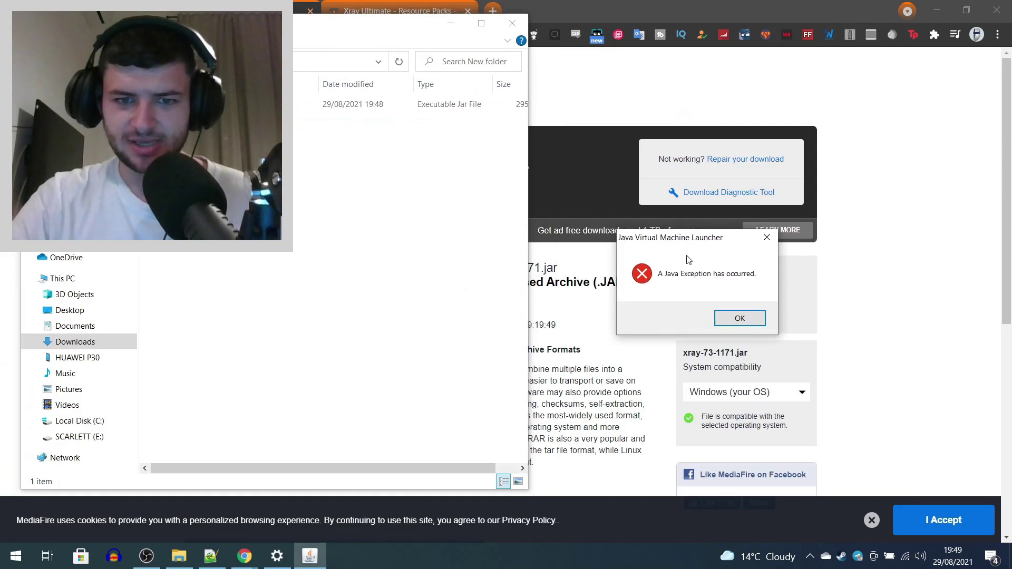
# - Search 'java download' in a new tab and open the java.com downloads page
pyautogui.click(739, 318)
pyautogui.click(496, 13)
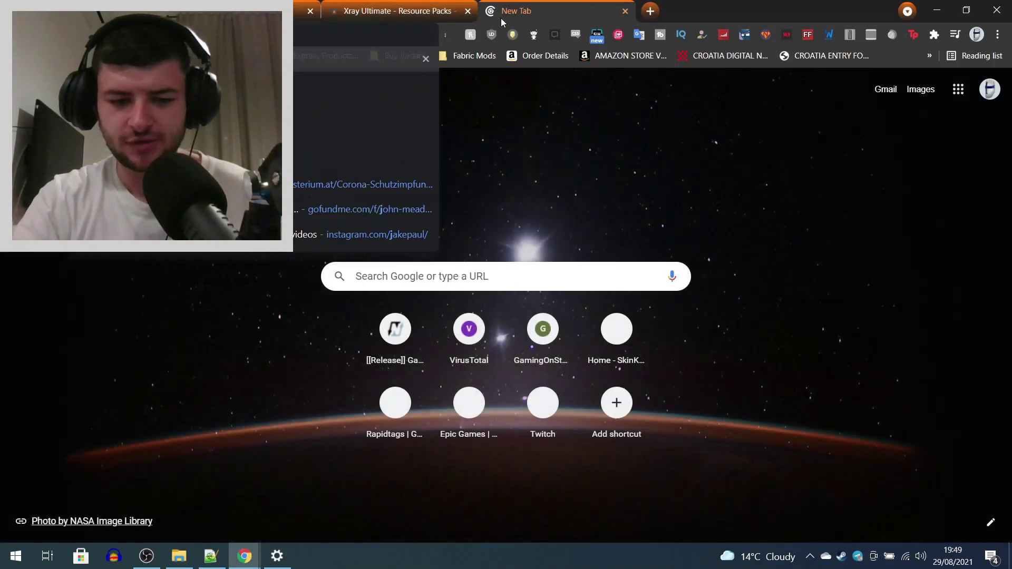
pyautogui.write('java download')
pyautogui.press('Return')
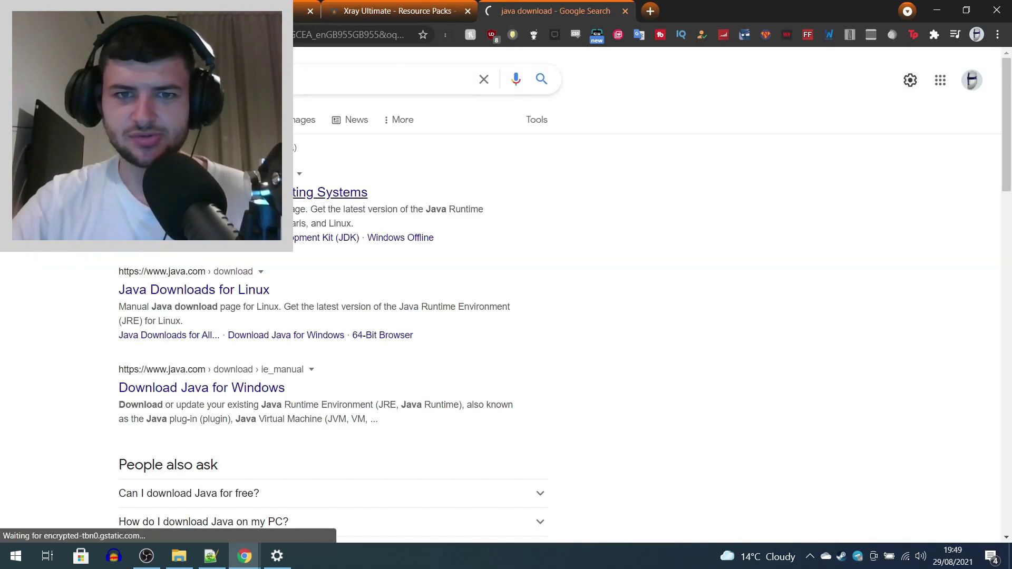
pyautogui.click(253, 192)
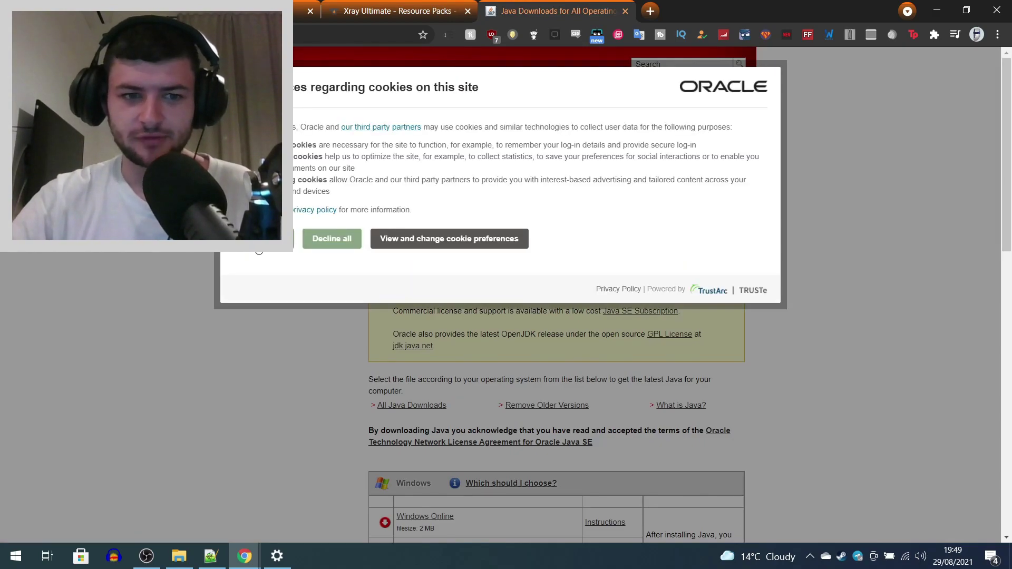
# - Accept the cookie notice and download the Windows Offline (64-bit) Java installer
pyautogui.click(259, 240)
pyautogui.scroll(-5, 435, 315)
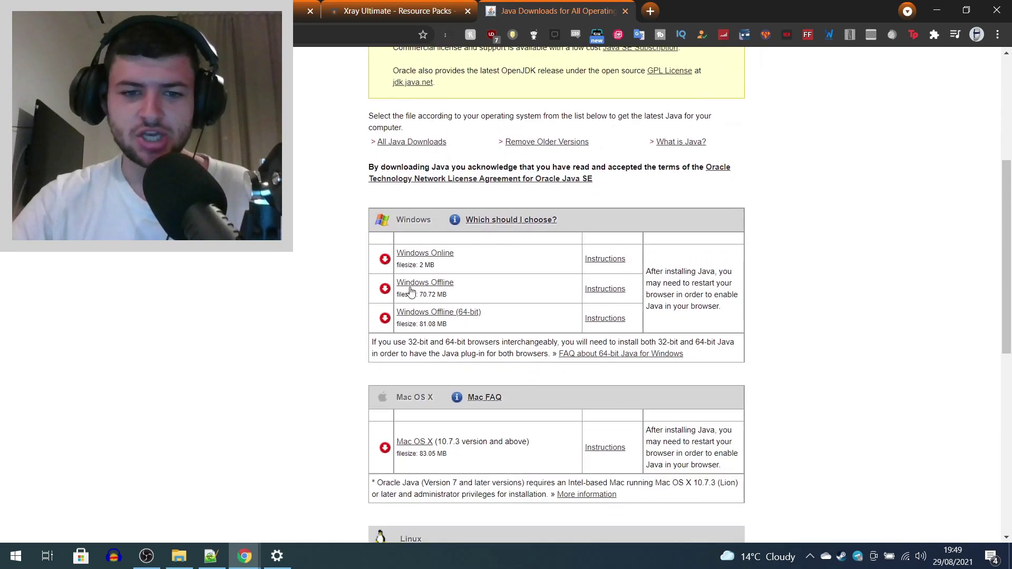
pyautogui.click(435, 315)
pyautogui.scroll(-5, 435, 315)
# - Close the Java downloads tab and launch the downloaded jre-8u301 installer
pyautogui.hotkey('ctrl', 'shift', 'Tab')
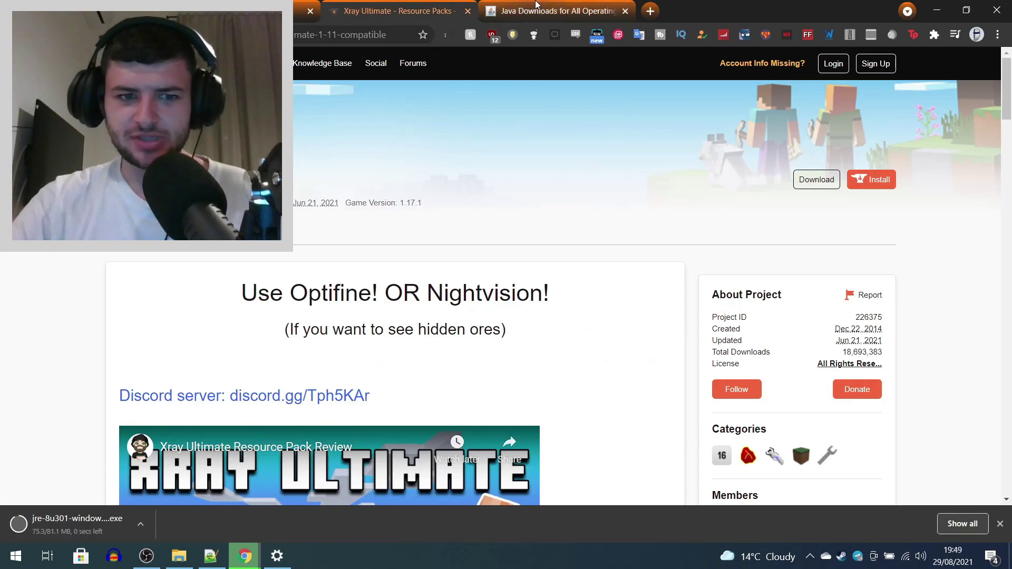
pyautogui.hotkey('ctrl', 'shift', 'Tab')
pyautogui.middleClick(557, 5)
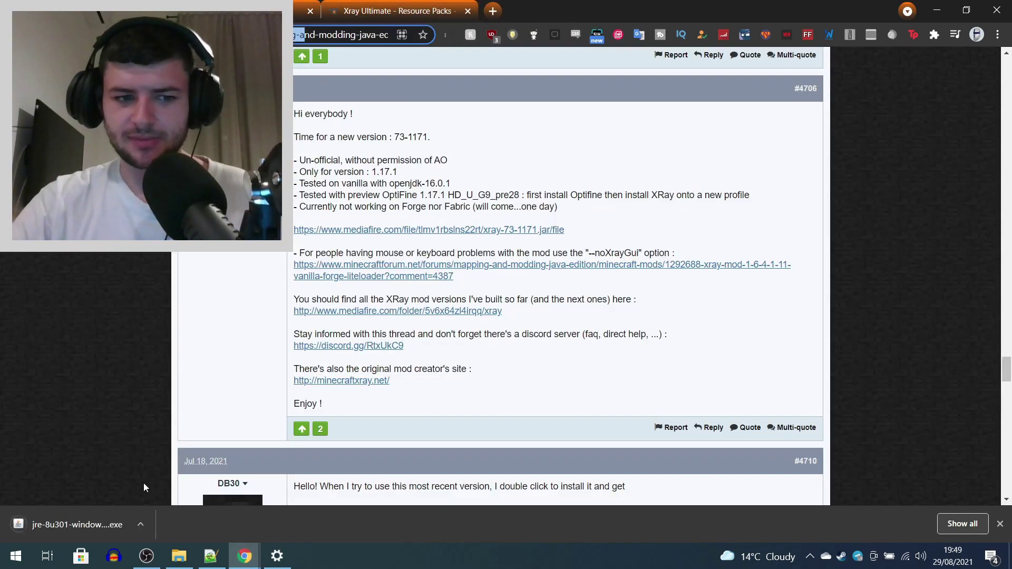
pyautogui.click(106, 527)
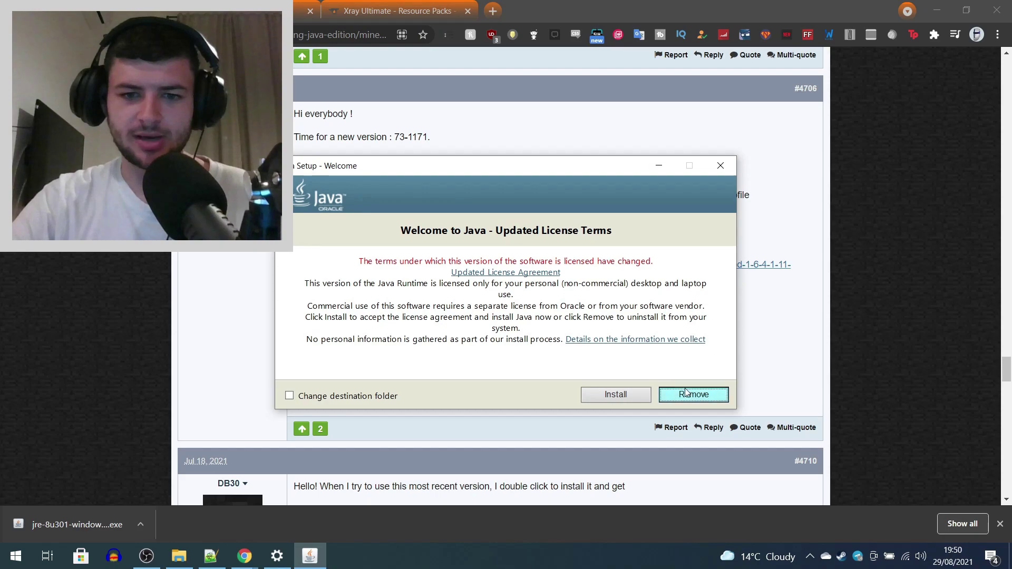
# - Accept the licence to install Java, uninstall Java 8 Update 51, and continue to the success screen
pyautogui.click(616, 395)
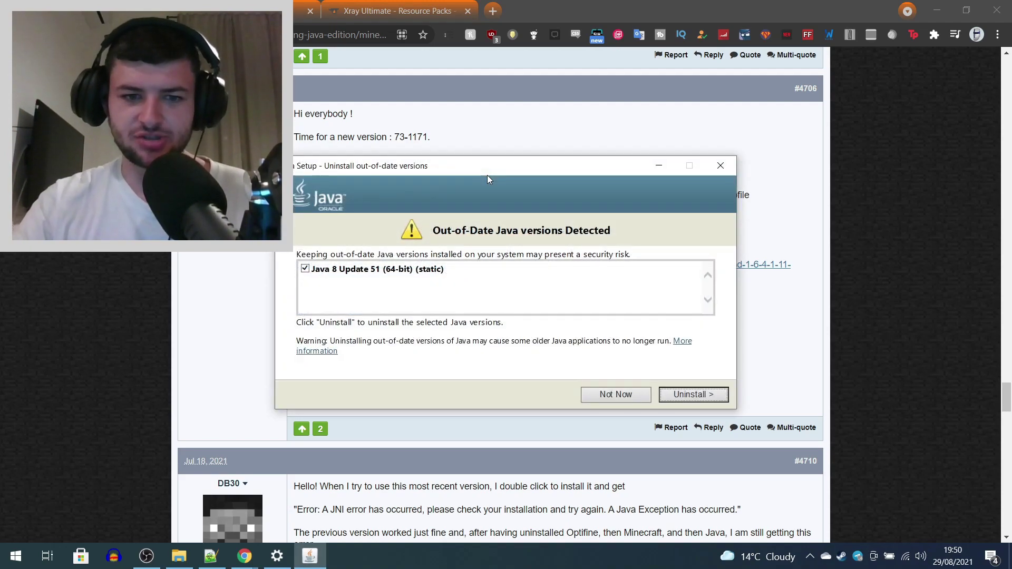
pyautogui.click(305, 257)
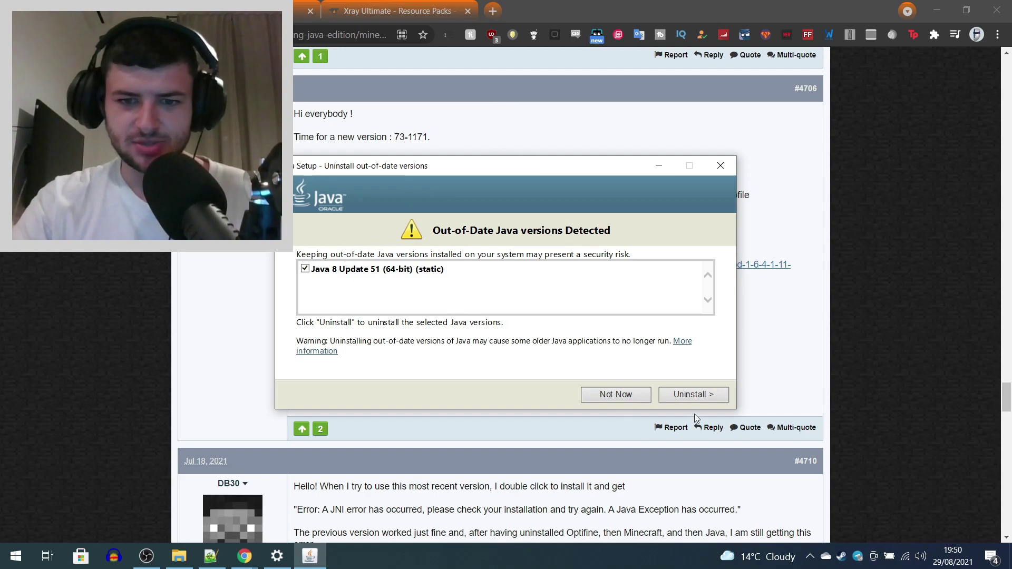
pyautogui.click(691, 395)
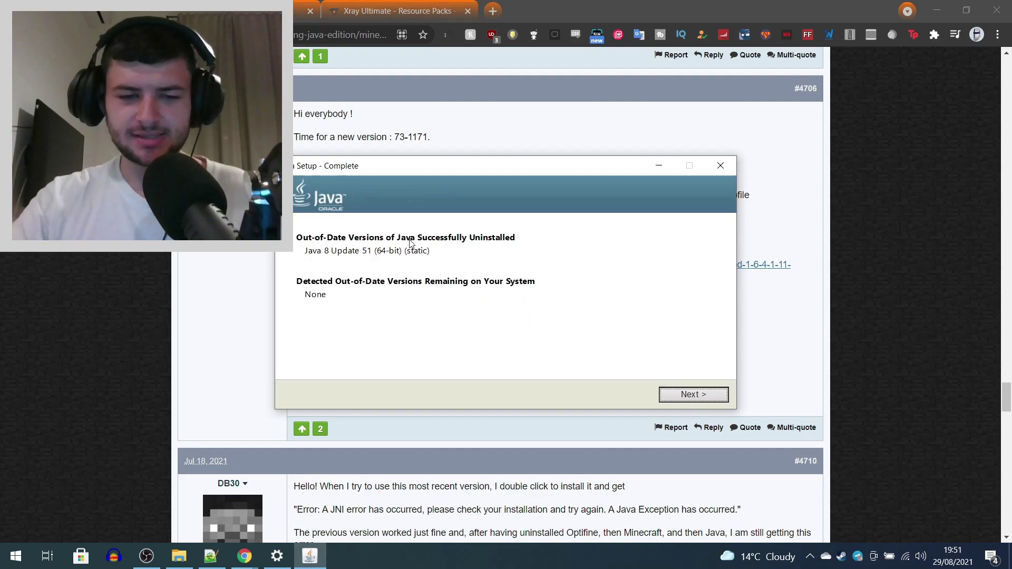
pyautogui.click(695, 396)
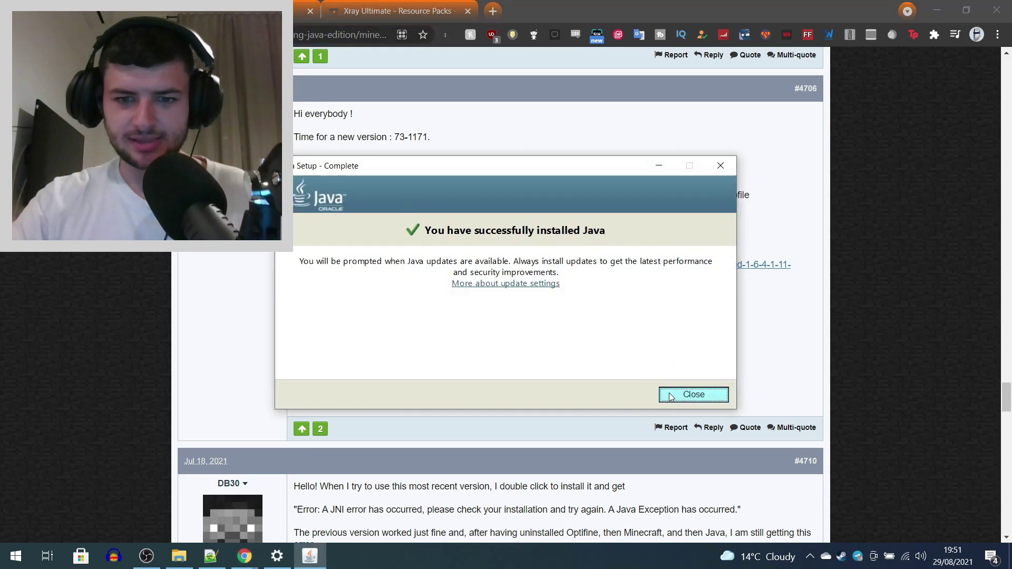
# - Close Java Setup and open Oracle Java SE Downloads at the Windows x64 Installer row
pyautogui.click(694, 395)
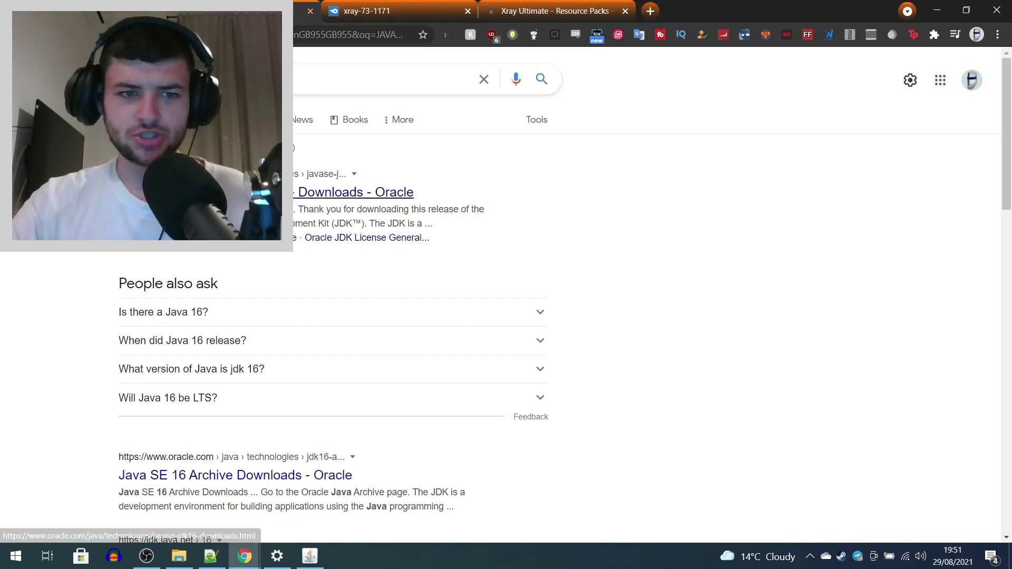
pyautogui.click(348, 192)
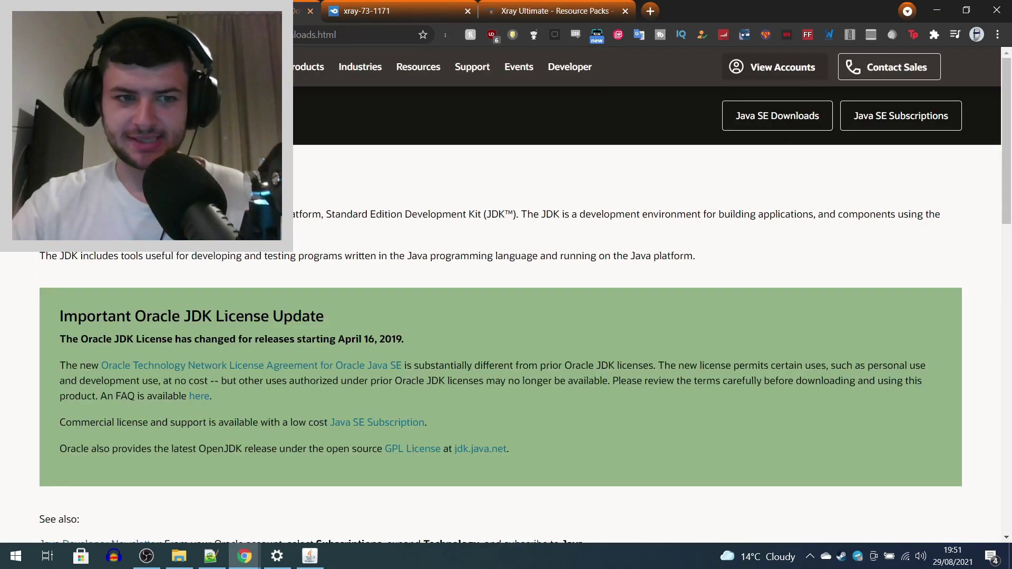
pyautogui.scroll(-5, 506, 295)
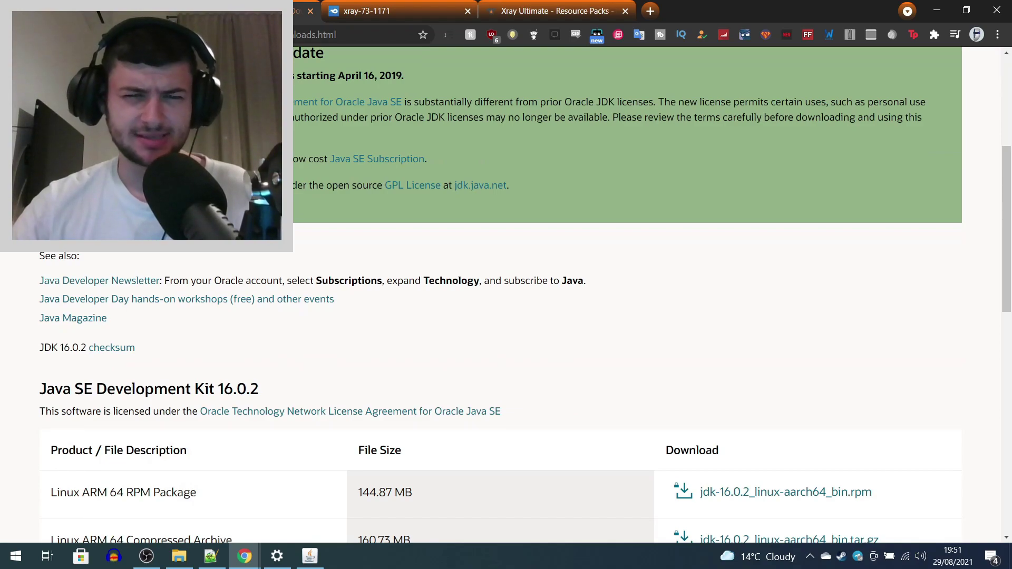
pyautogui.scroll(-3, 507, 295)
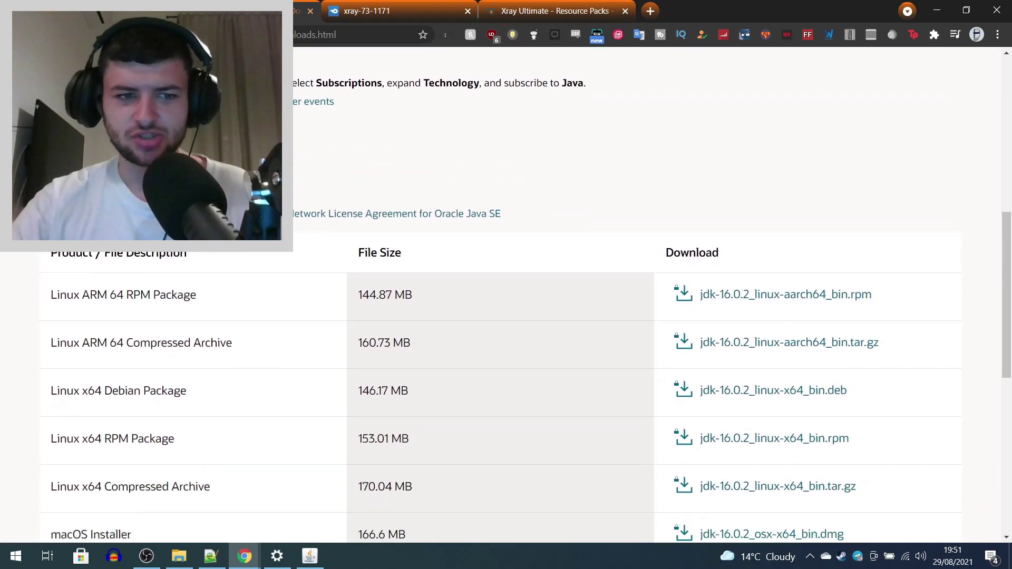
pyautogui.scroll(6, 507, 295)
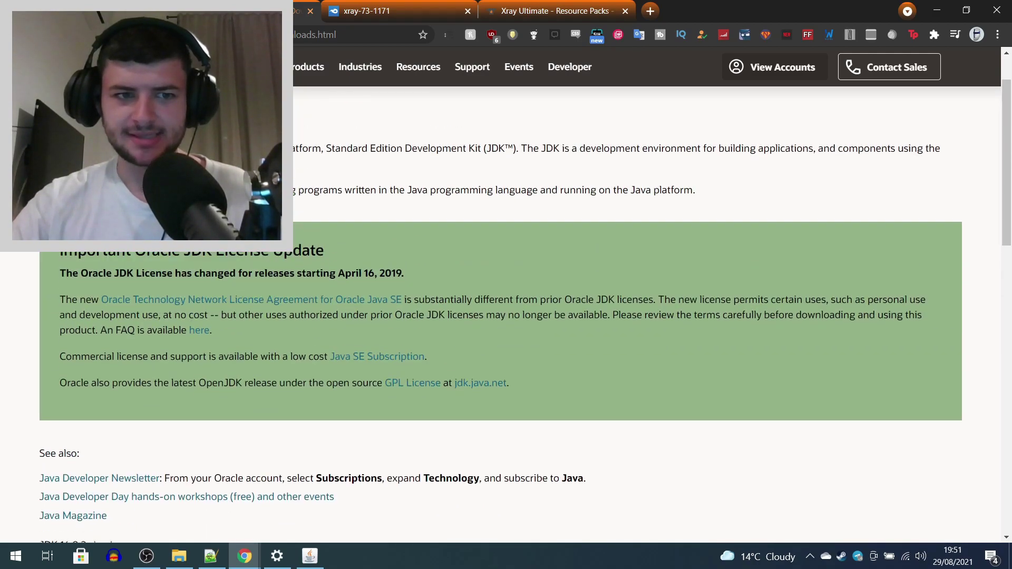
pyautogui.scroll(-15, 506, 295)
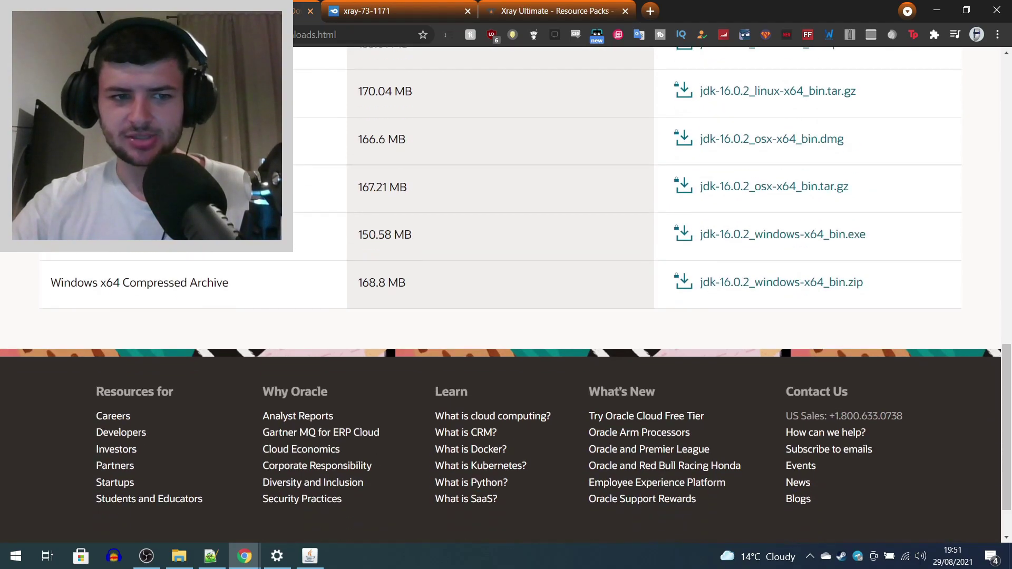
# - Accept the Oracle licence and download jdk-16.0.2_windows-x64_bin.exe, then return to the forum thread
pyautogui.click(707, 236)
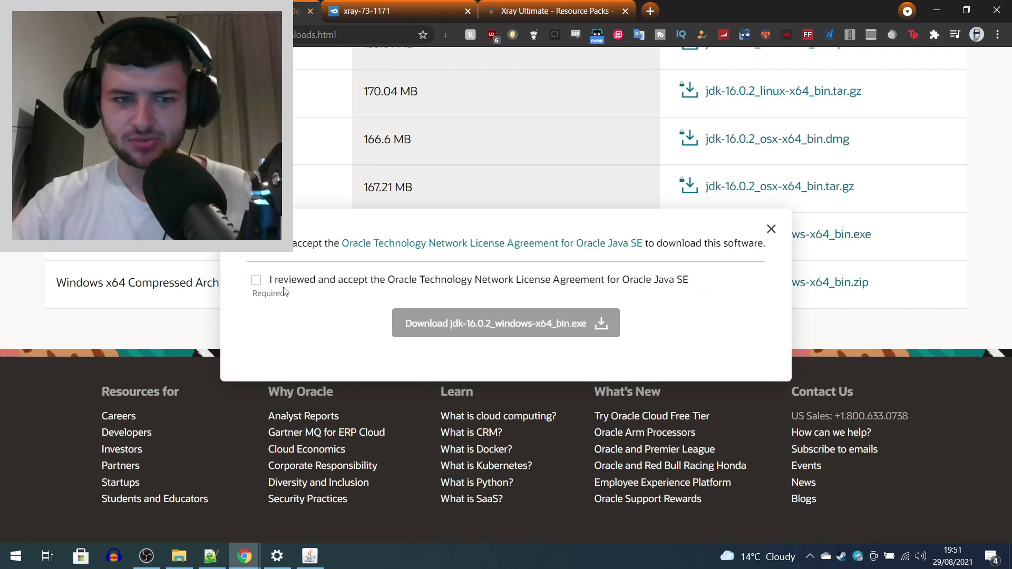
pyautogui.click(256, 280)
pyautogui.click(464, 323)
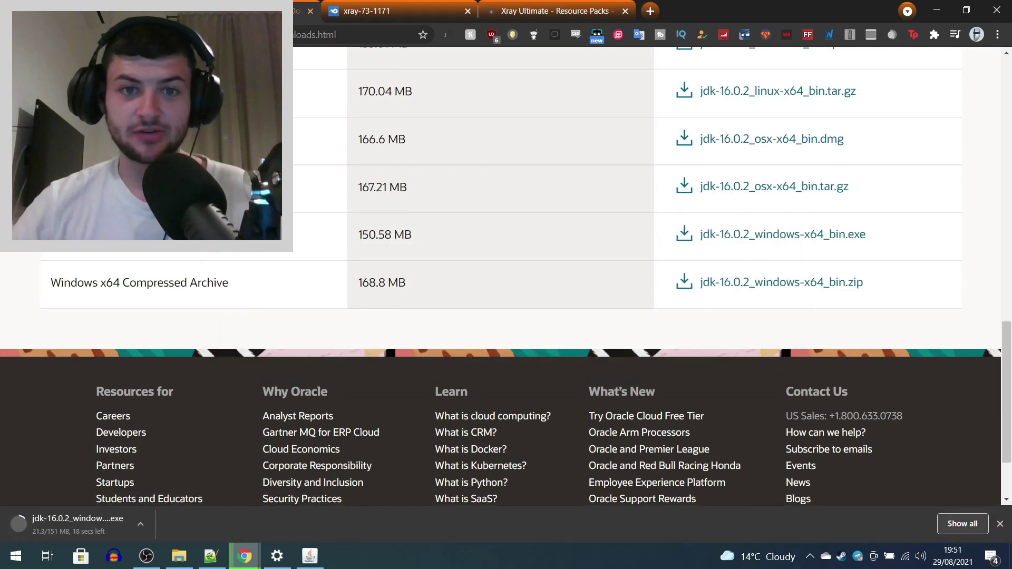
pyautogui.hotkey('ctrl', 'w')
pyautogui.hotkey('ctrl', 'w')
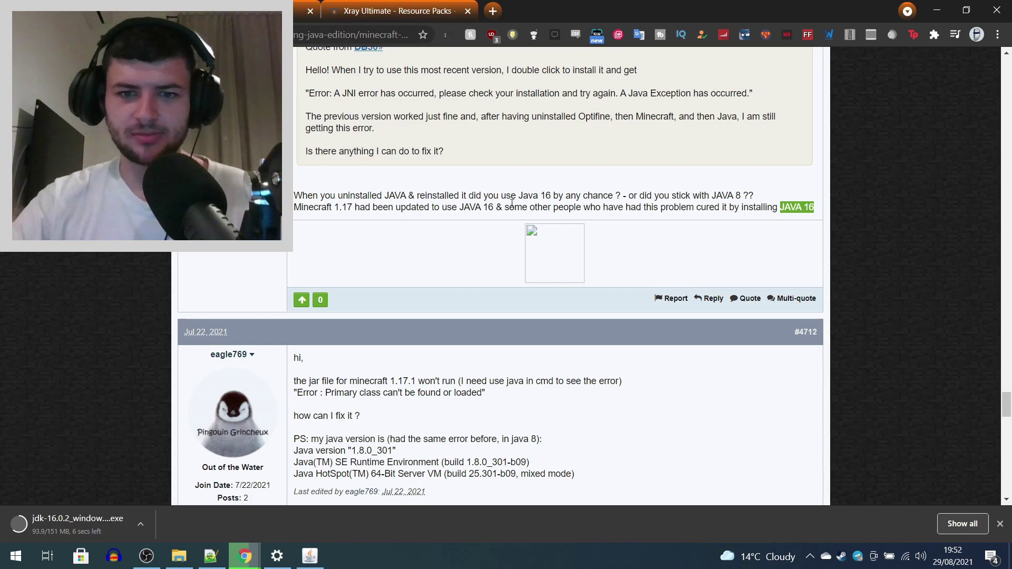
pyautogui.moveTo(815, 207); pyautogui.dragTo(713, 206)
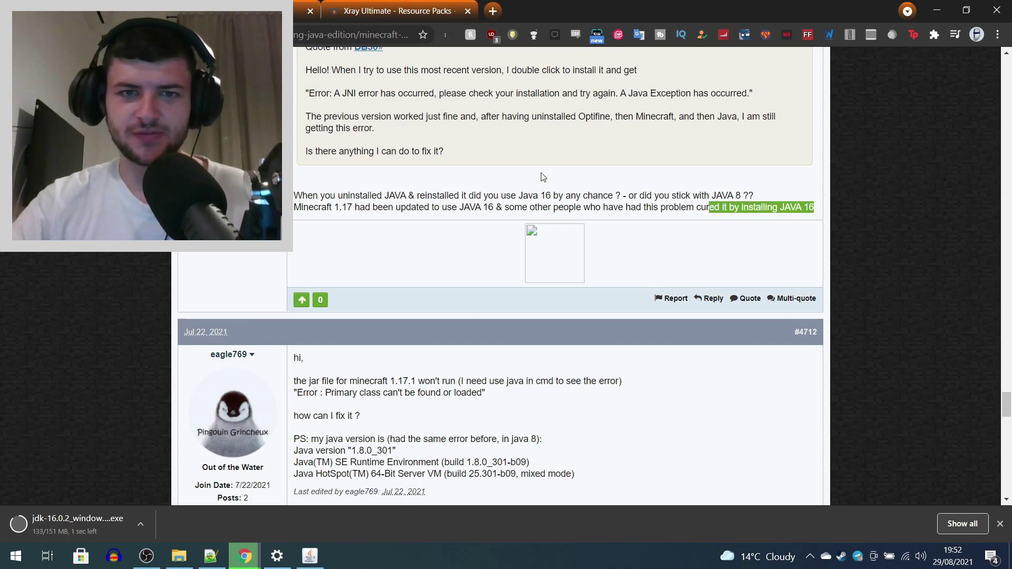
pyautogui.press('End')
# - Run the JDK 16.0.2 wizard past Welcome, keeping the default C:\Program Files\Java\jdk-16.0.2 folder
pyautogui.click(506, 386)
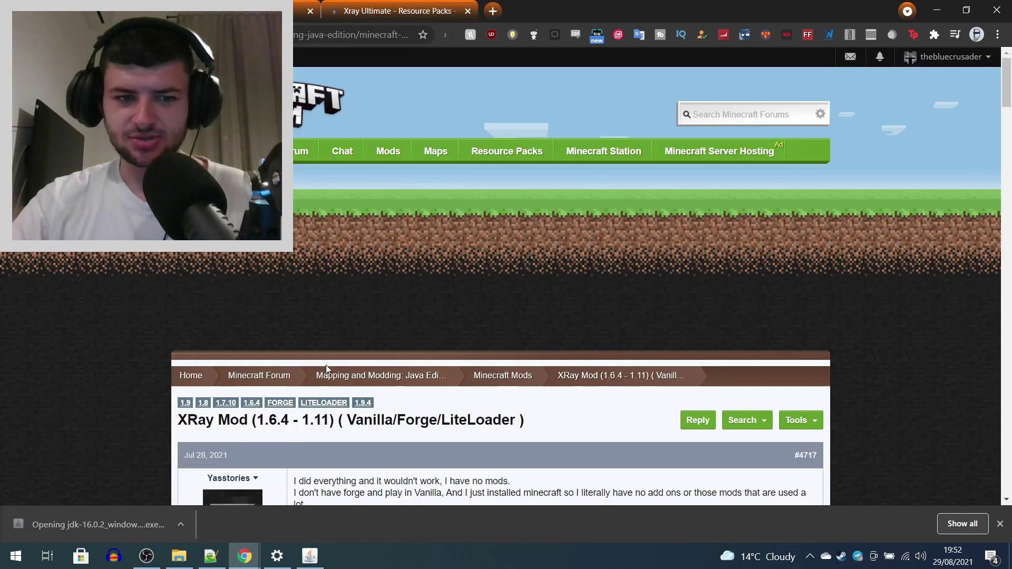
pyautogui.scroll(-10, 331, 368)
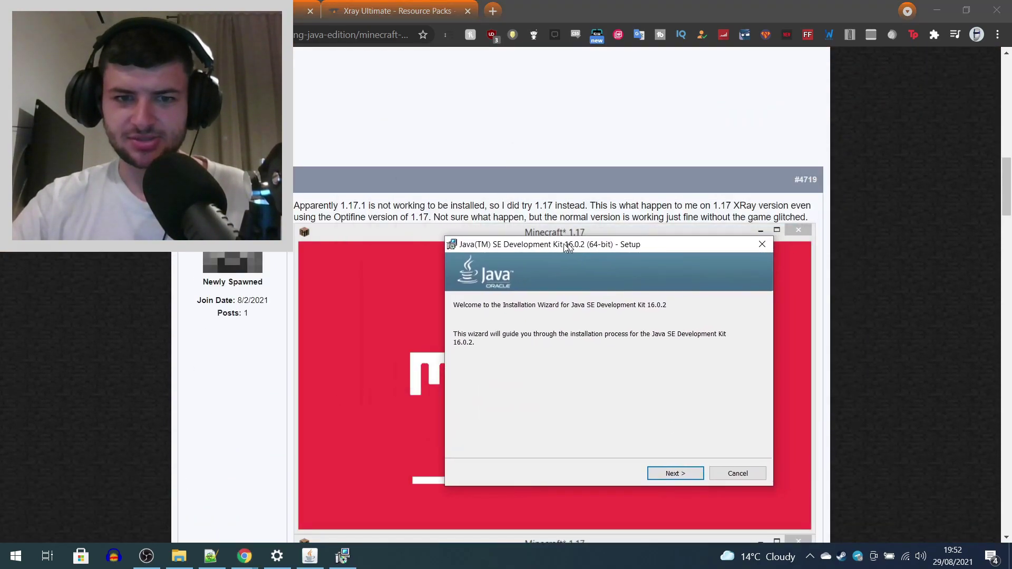
pyautogui.moveTo(517, 232); pyautogui.dragTo(483, 127)
pyautogui.click(586, 353)
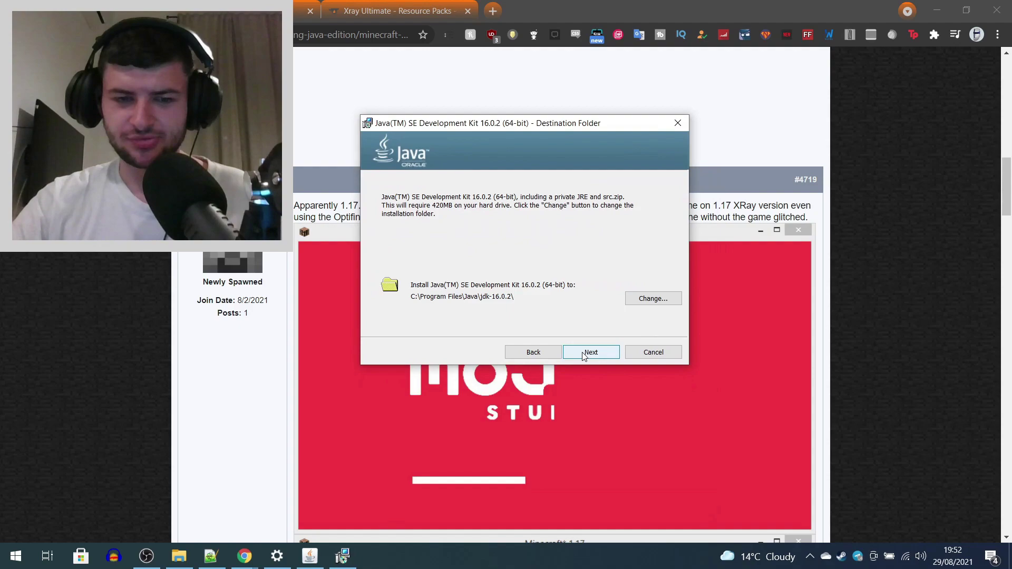
pyautogui.click(580, 354)
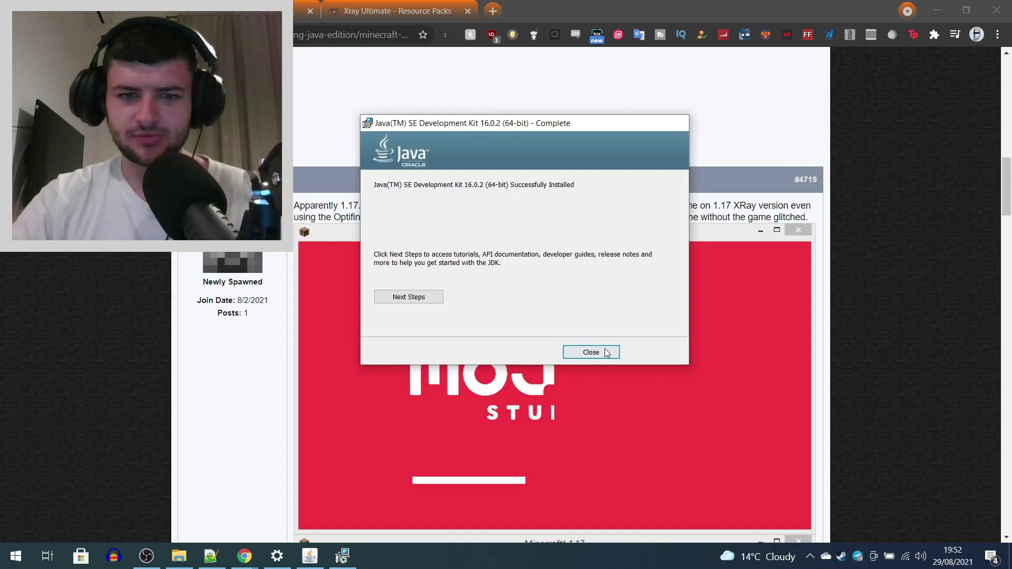
# - Launch Minecraft Latest release 1.17.1, dismissing the account migration prompts
pyautogui.click(601, 346)
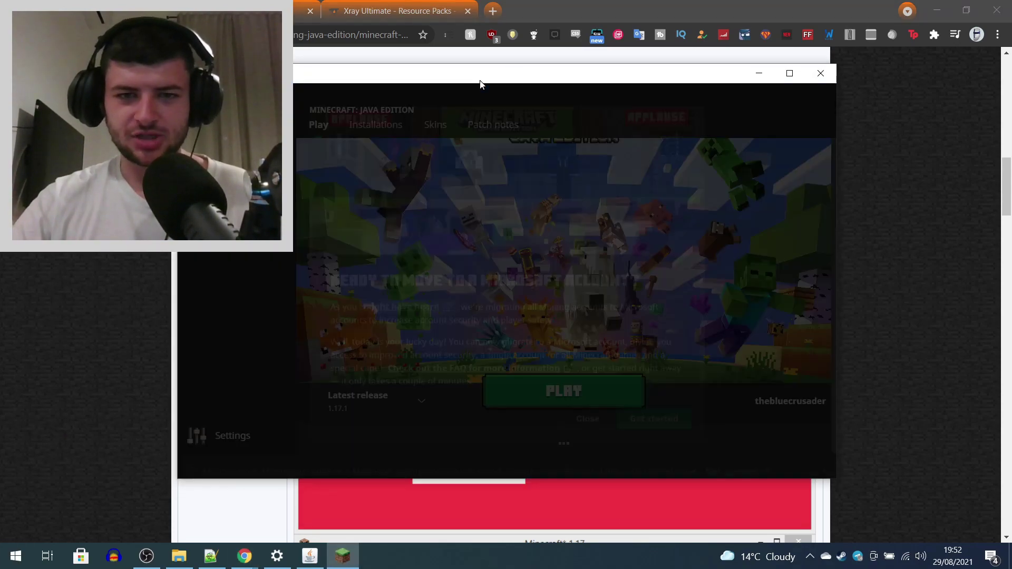
pyautogui.click(604, 417)
pyautogui.click(385, 388)
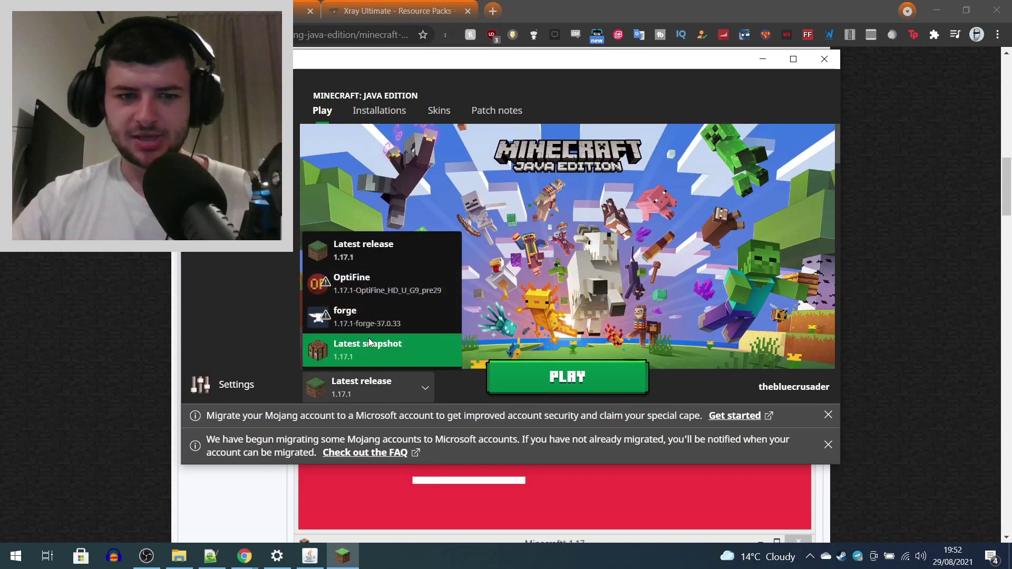
pyautogui.click(365, 254)
pyautogui.click(520, 378)
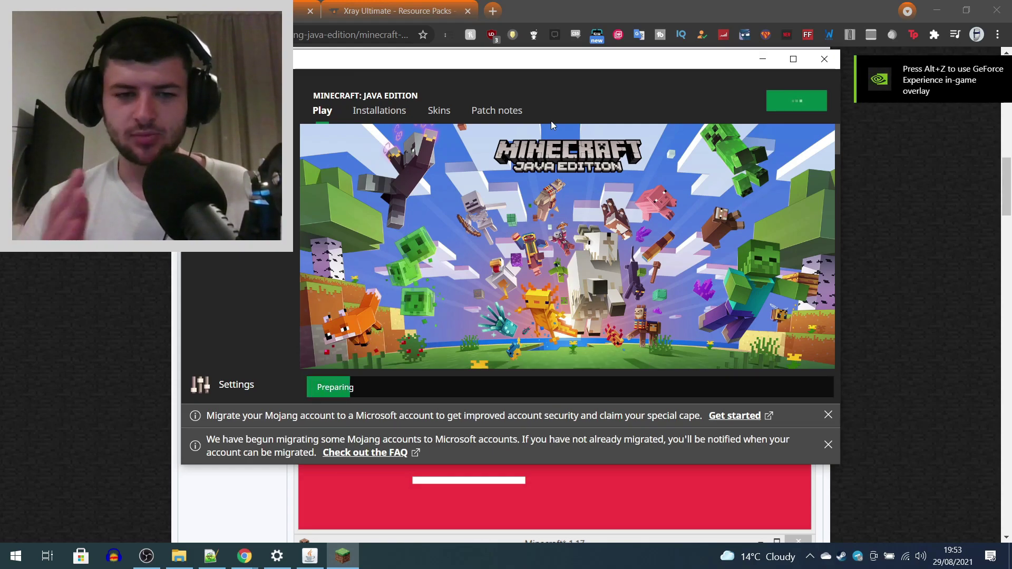
pyautogui.click(829, 444)
pyautogui.click(828, 445)
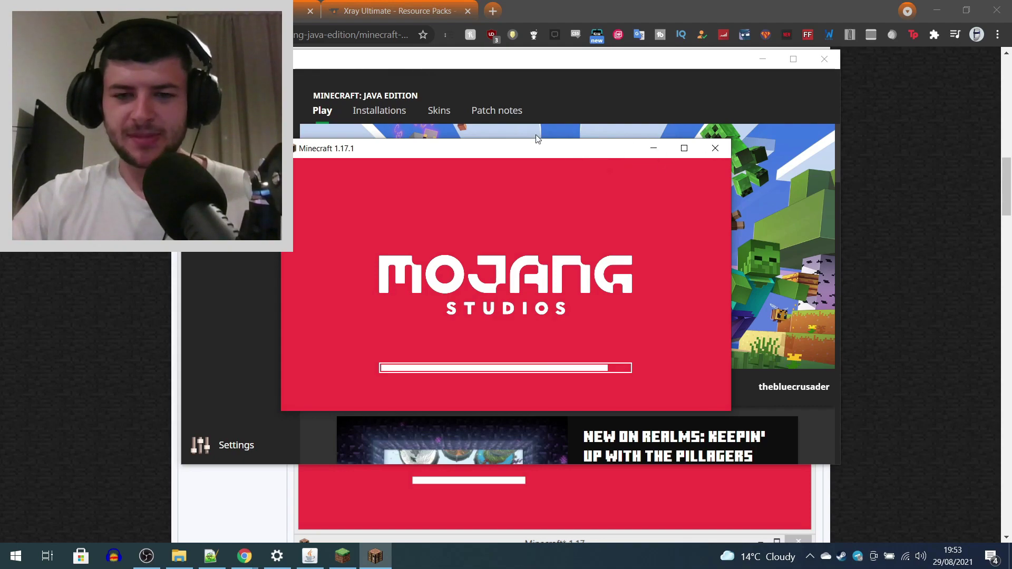
# - Bring the game window forward and quit from the title screen
pyautogui.click(389, 71)
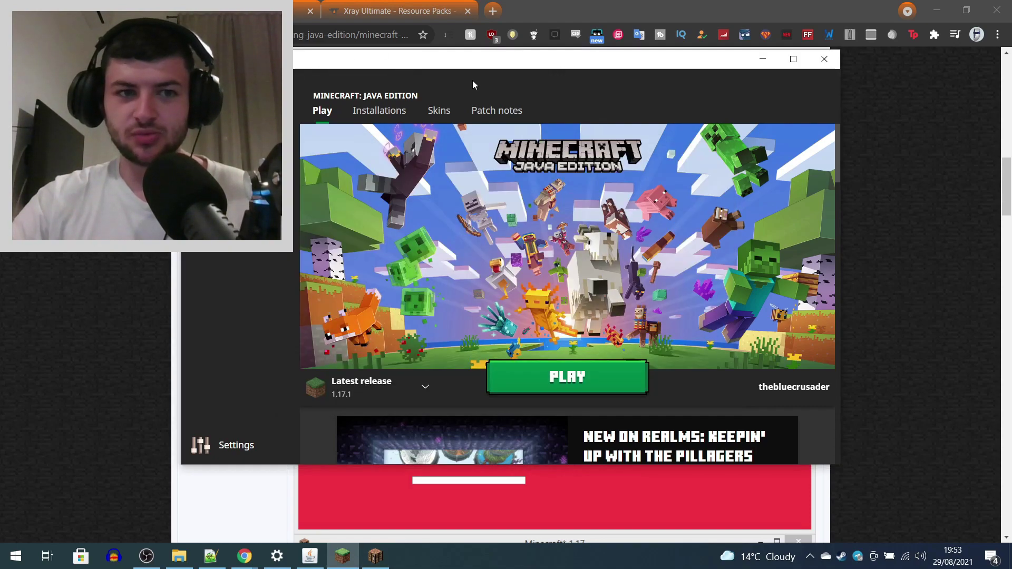
pyautogui.click(684, 150)
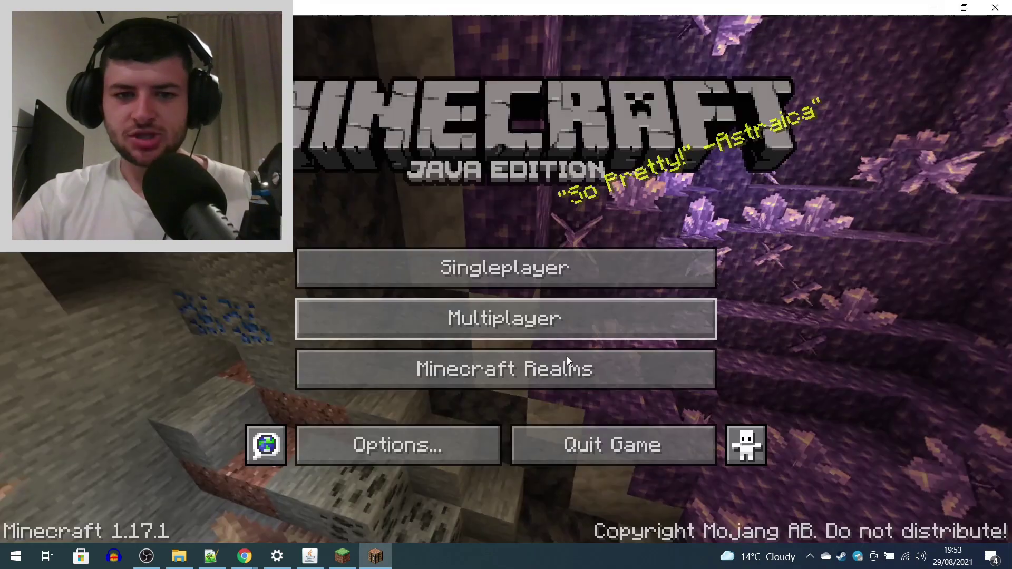
pyautogui.click(609, 448)
# - Run the XRay jar, dismiss the Java exception, and arrange the installer and Downloads windows
pyautogui.click(256, 557)
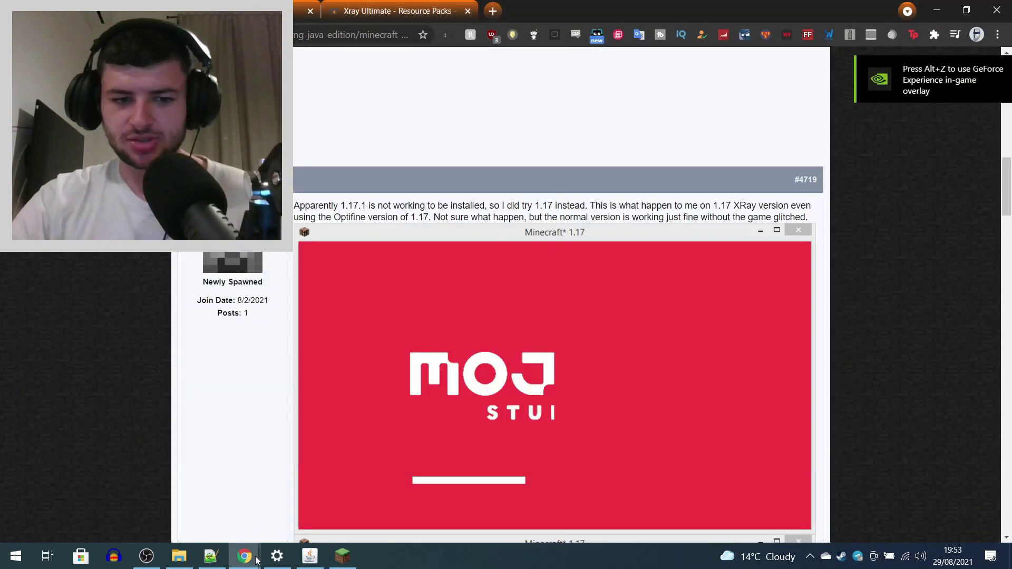
pyautogui.click(606, 324)
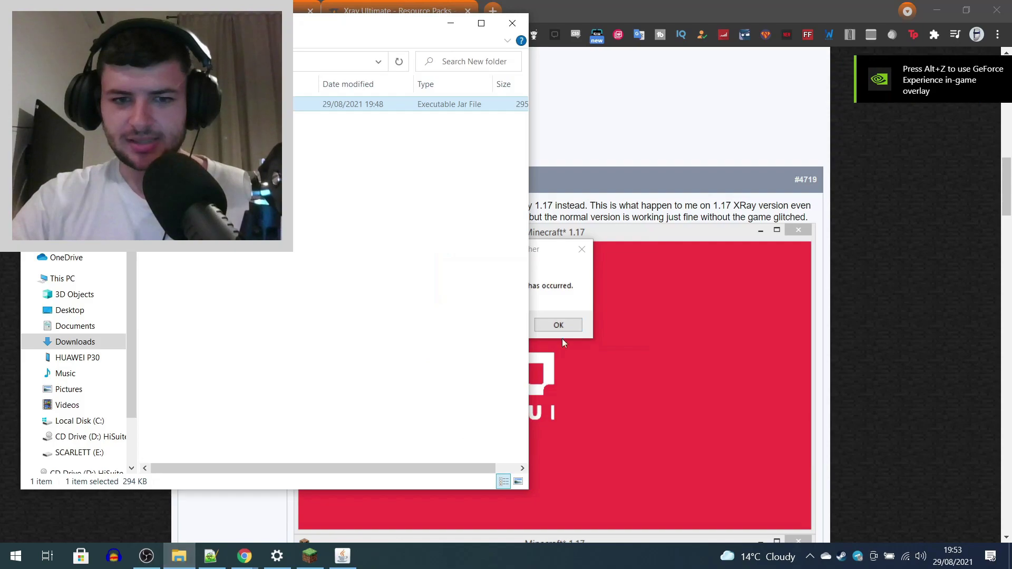
pyautogui.click(558, 325)
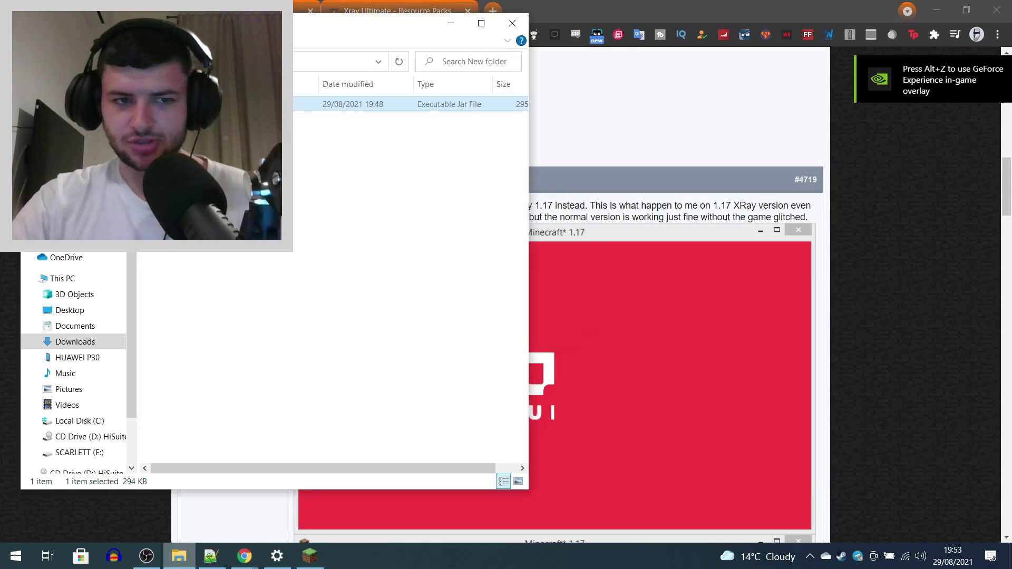
pyautogui.moveTo(552, 276); pyautogui.dragTo(369, 229)
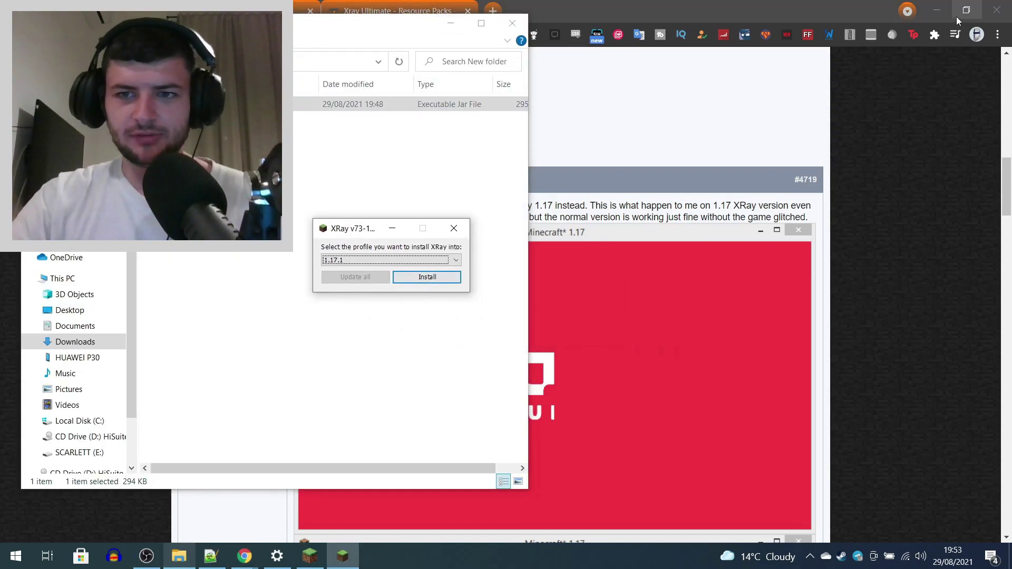
pyautogui.click(338, 40)
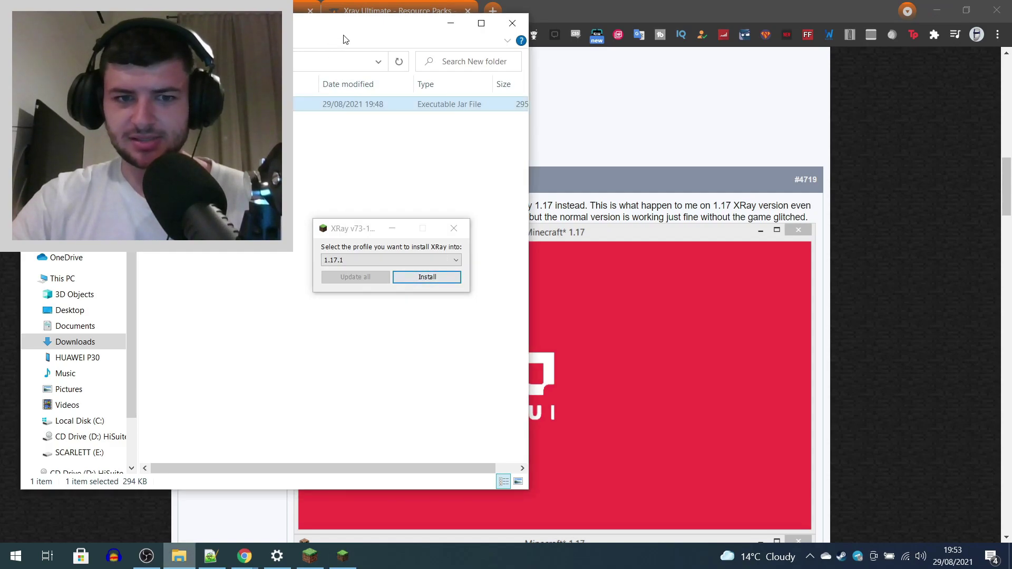
pyautogui.doubleClick(344, 39)
pyautogui.moveTo(374, 229); pyautogui.dragTo(512, 227)
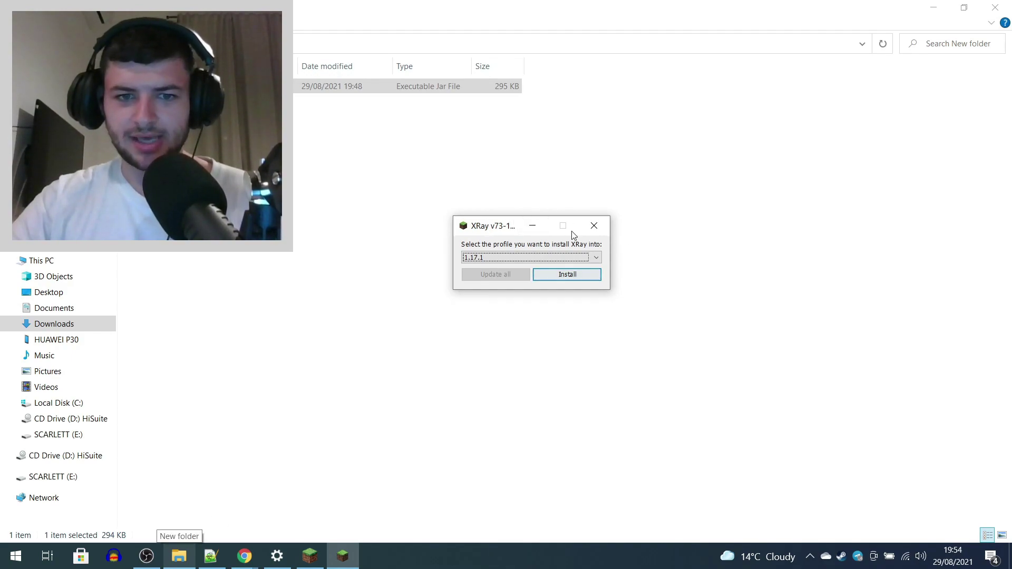
# - Choose the plain 1.17.1 profile as the XRay installation target
pyautogui.click(478, 258)
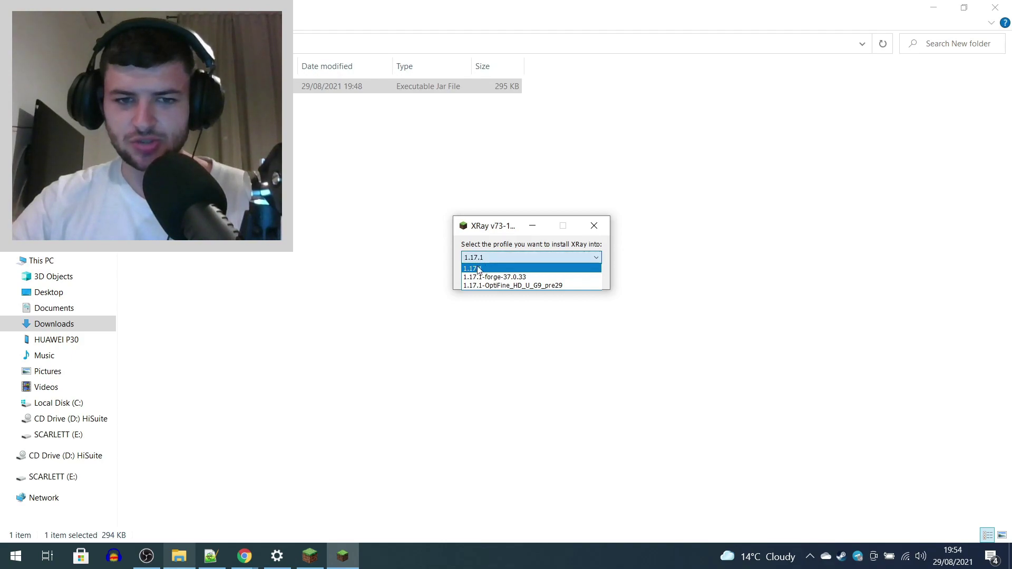
pyautogui.click(473, 270)
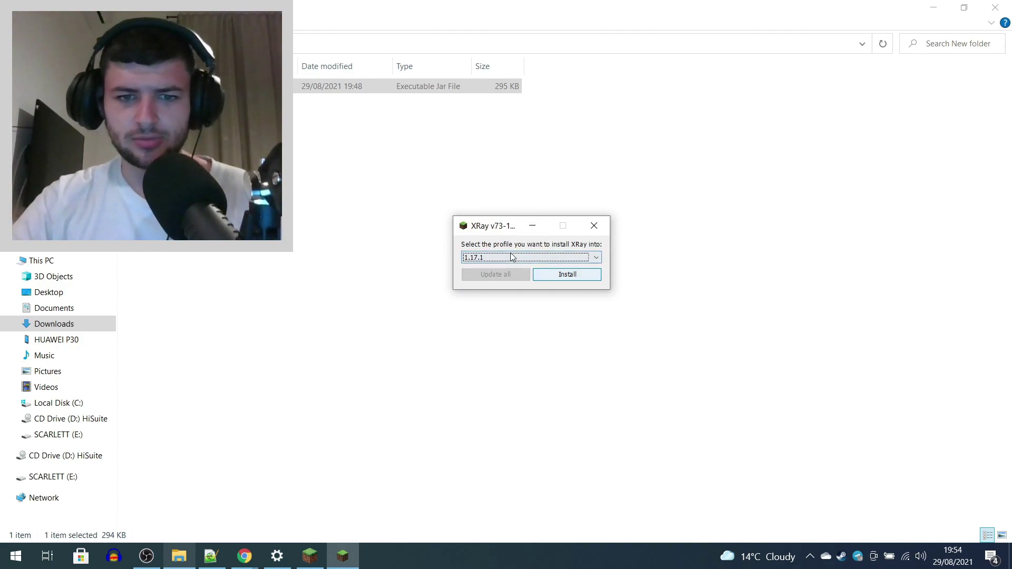
pyautogui.hotkey('alt', 'Tab')
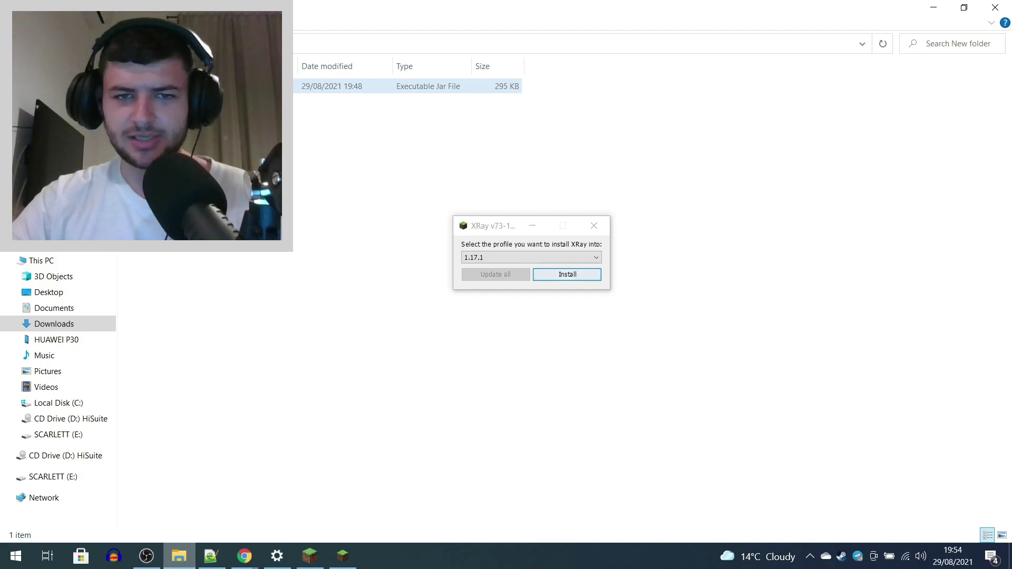
pyautogui.hotkey('alt', 'Tab')
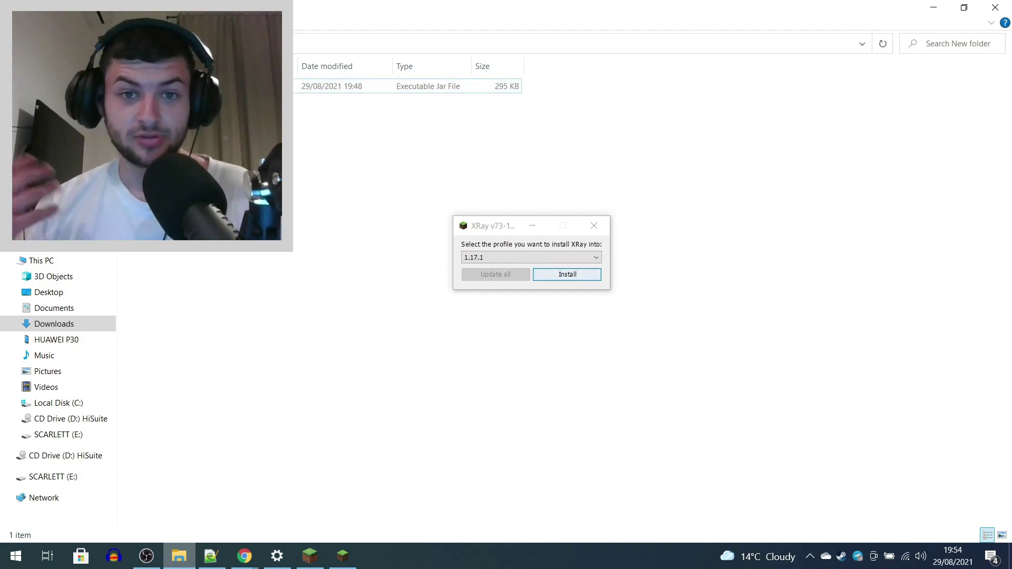
pyautogui.click(150, 86)
pyautogui.rightClick(149, 86)
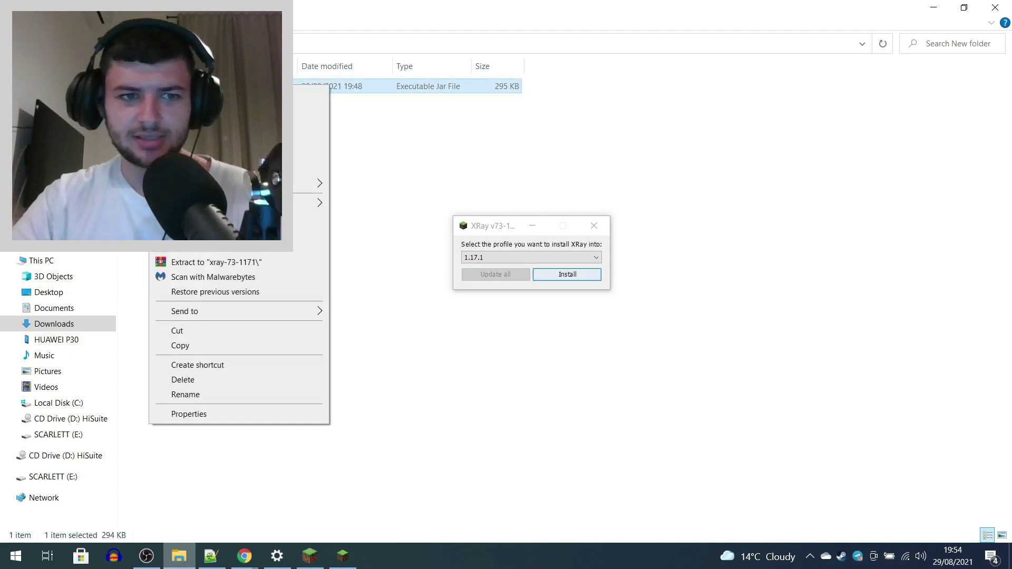
pyautogui.moveTo(264, 183)
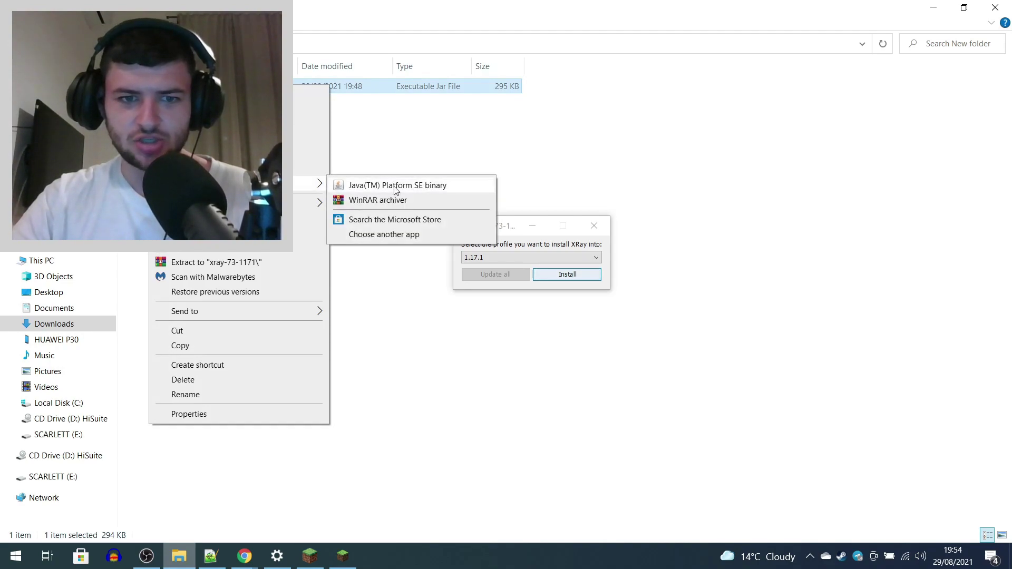
pyautogui.click(450, 188)
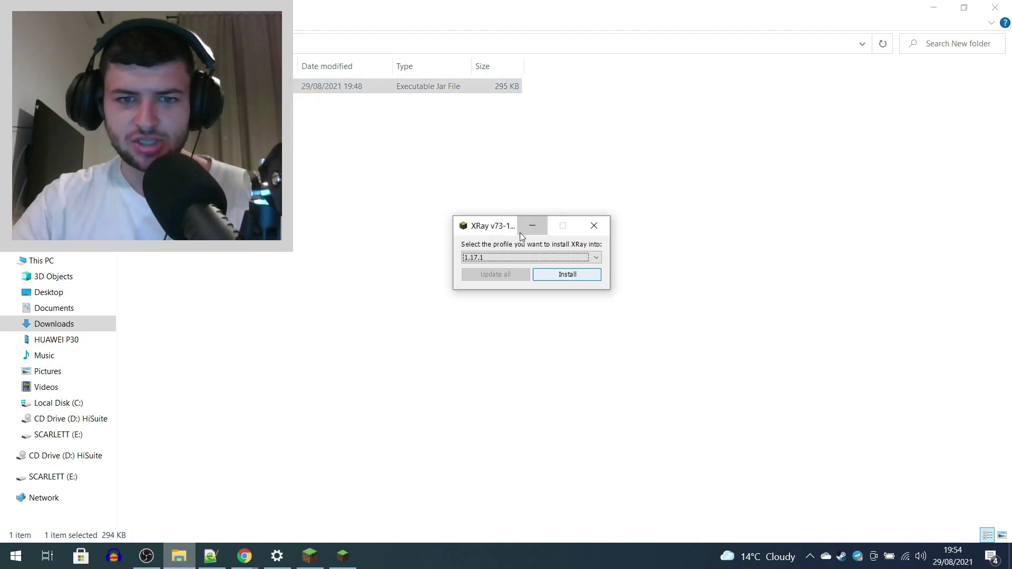
# - Install XRay into 1.17.1 as profile 1.17.1-XRay and close the success message
pyautogui.click(564, 276)
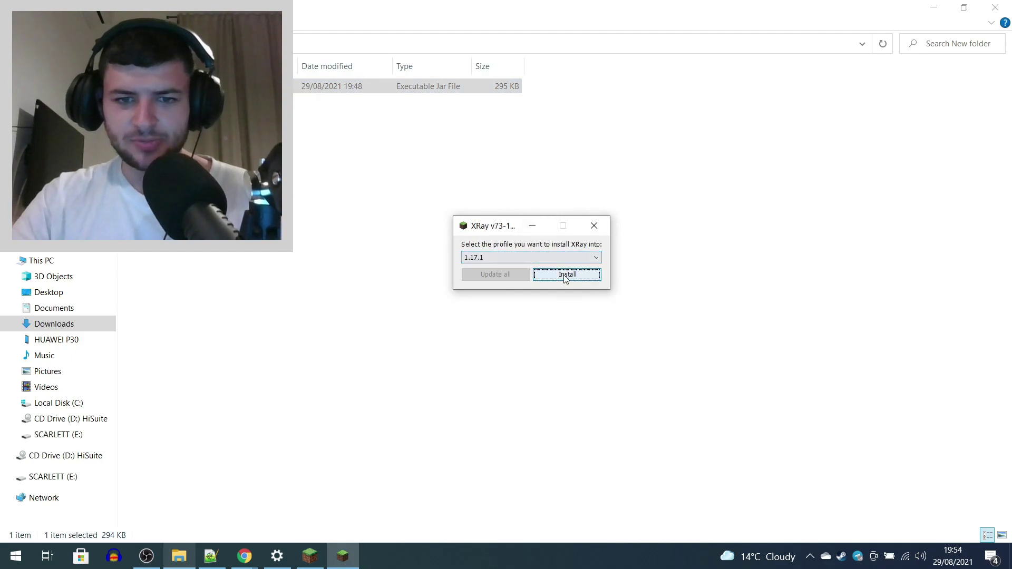
pyautogui.moveTo(502, 260); pyautogui.dragTo(445, 260)
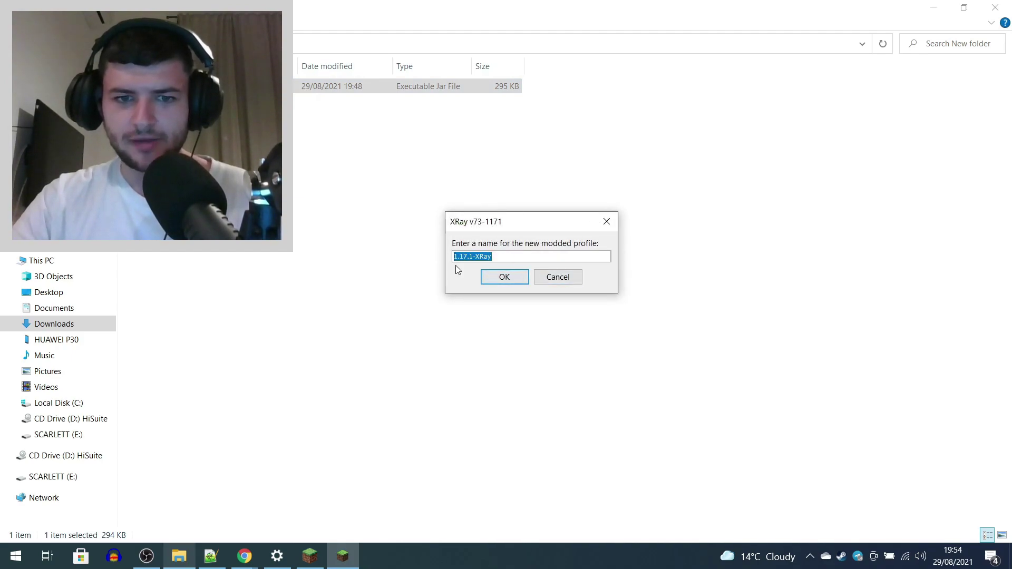
pyautogui.click(508, 279)
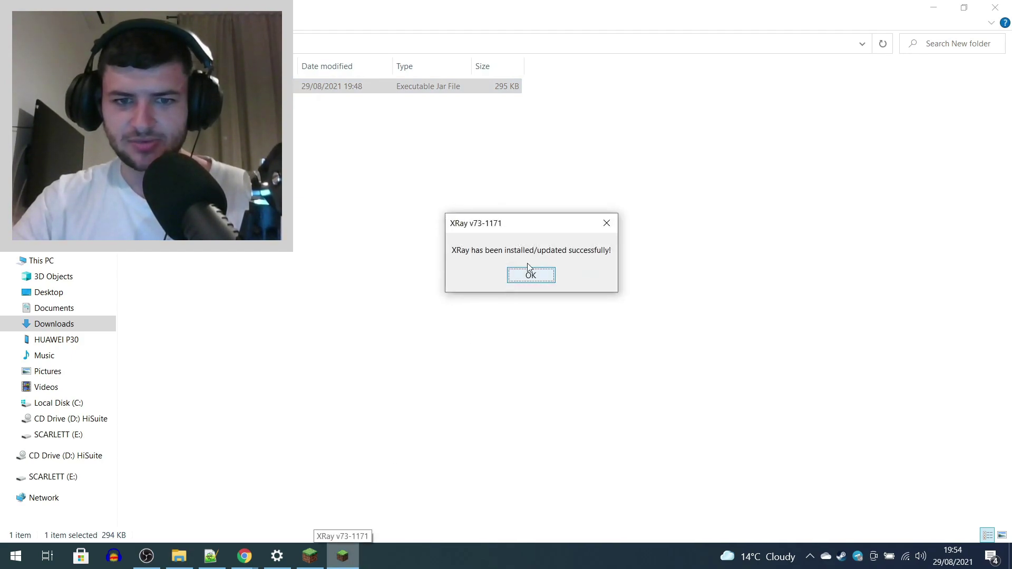
pyautogui.click(527, 272)
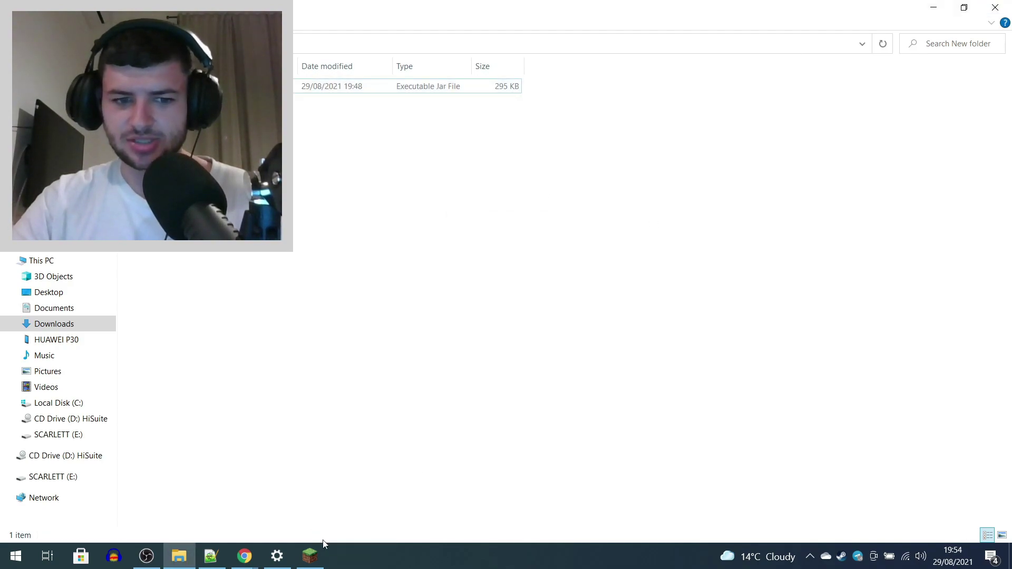
# - Close the Minecraft Launcher and reopen it from the Start menu
pyautogui.click(310, 556)
pyautogui.click(822, 60)
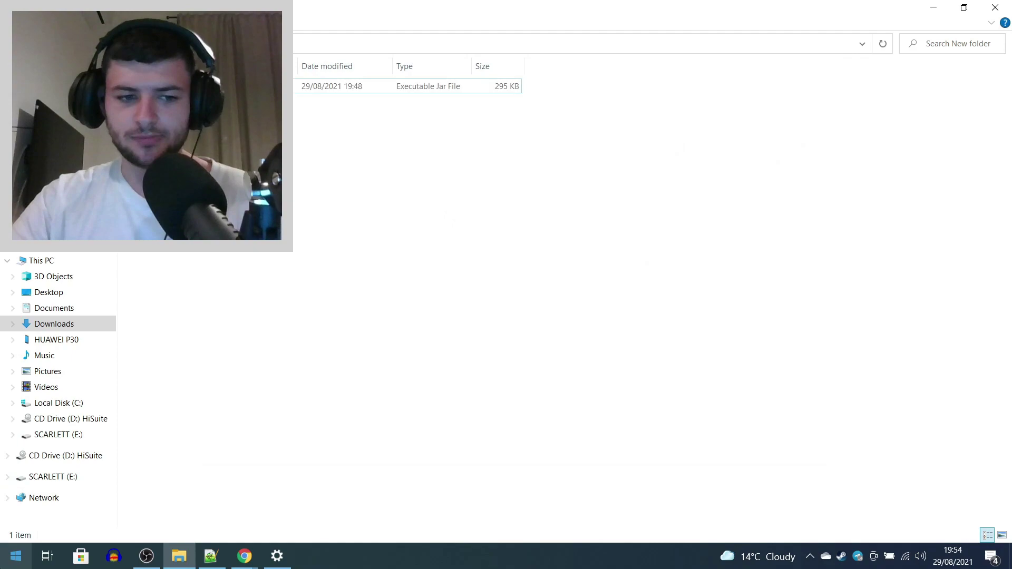
pyautogui.click(16, 556)
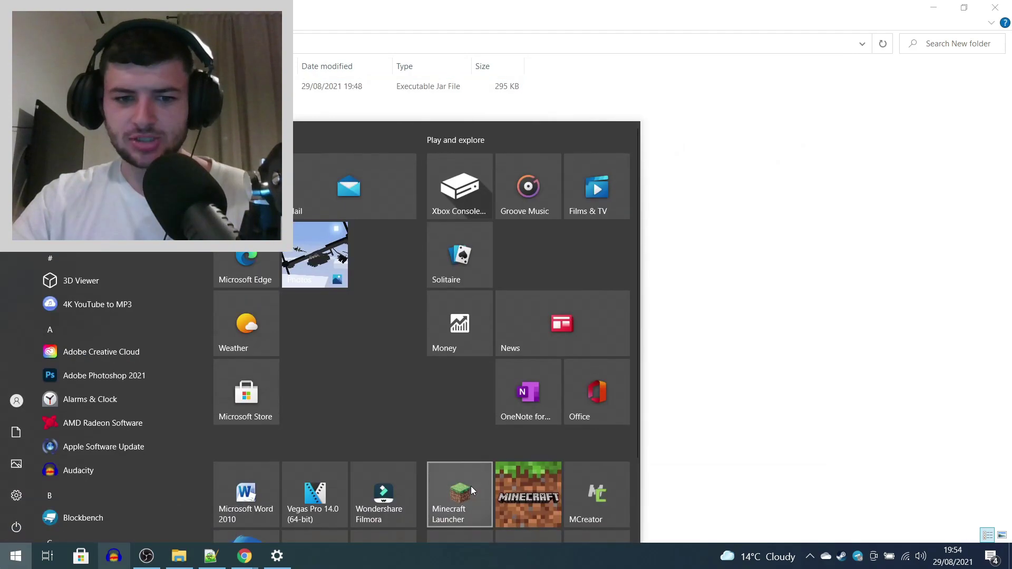
pyautogui.click(470, 486)
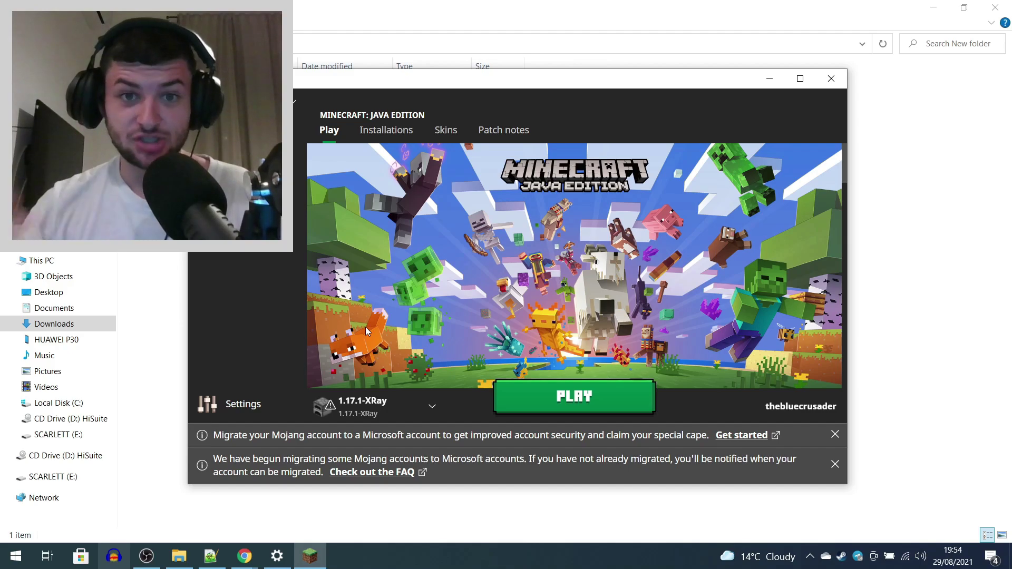
# - Play the 1.17.1-XRay installation, accepting the modified-installation risk warning
pyautogui.click(571, 399)
pyautogui.press('Tab')
pyautogui.press('space')
pyautogui.click(673, 359)
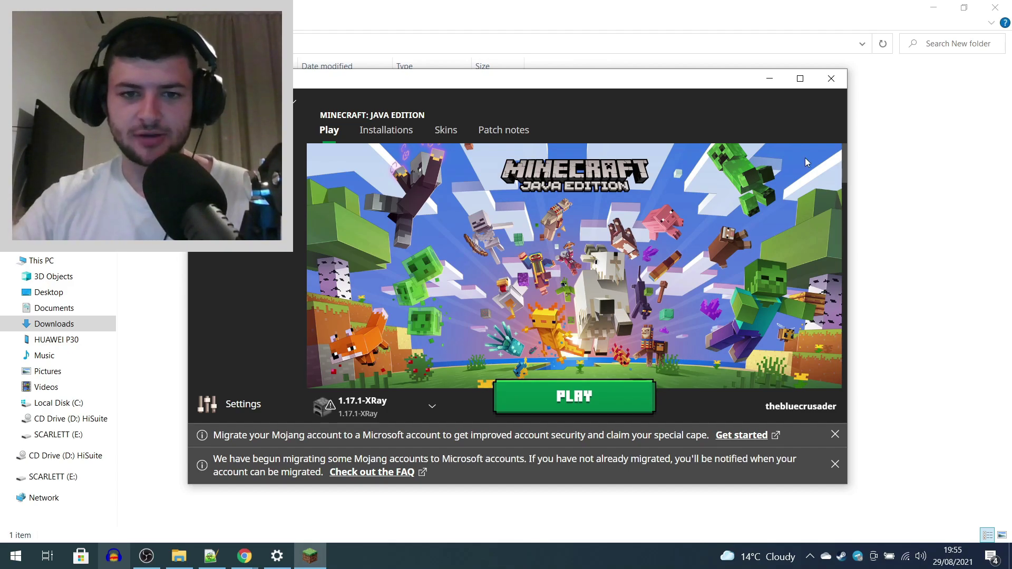
pyautogui.click(769, 79)
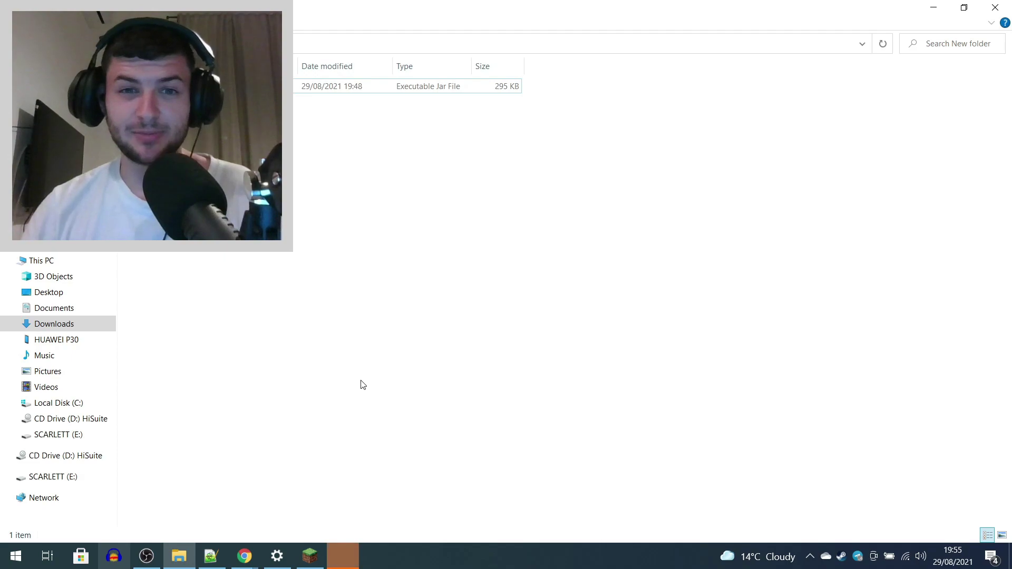
# - Maximize the game window, then open the singleplayer save 'New World' and play it
pyautogui.click(343, 557)
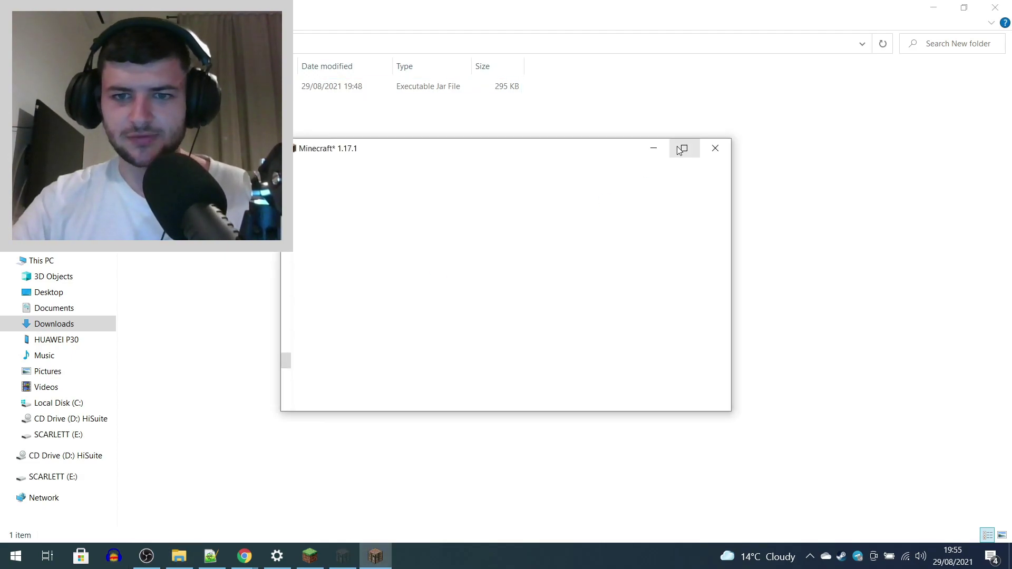
pyautogui.click(683, 148)
pyautogui.click(458, 253)
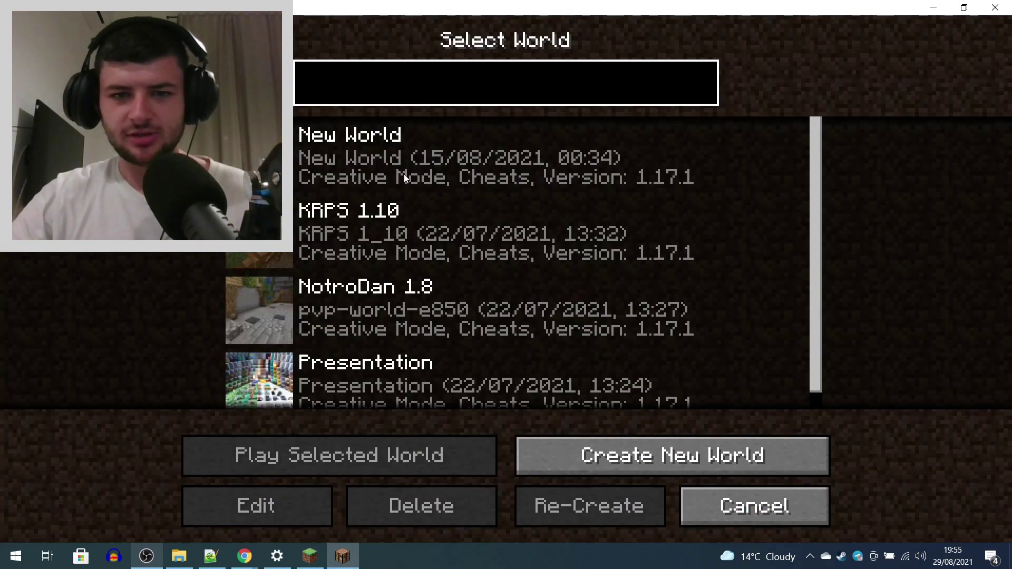
pyautogui.click(411, 153)
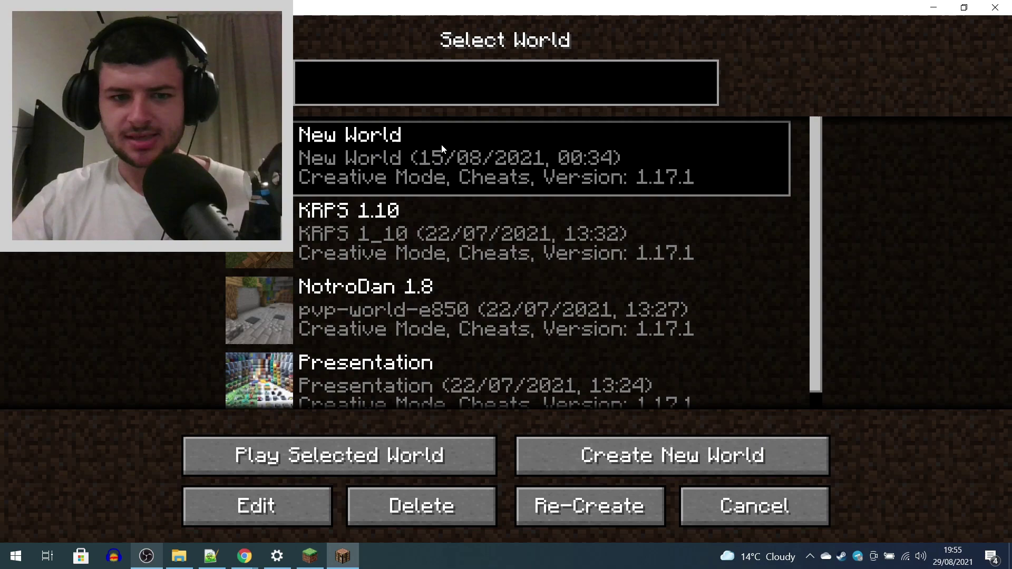
pyautogui.click(464, 447)
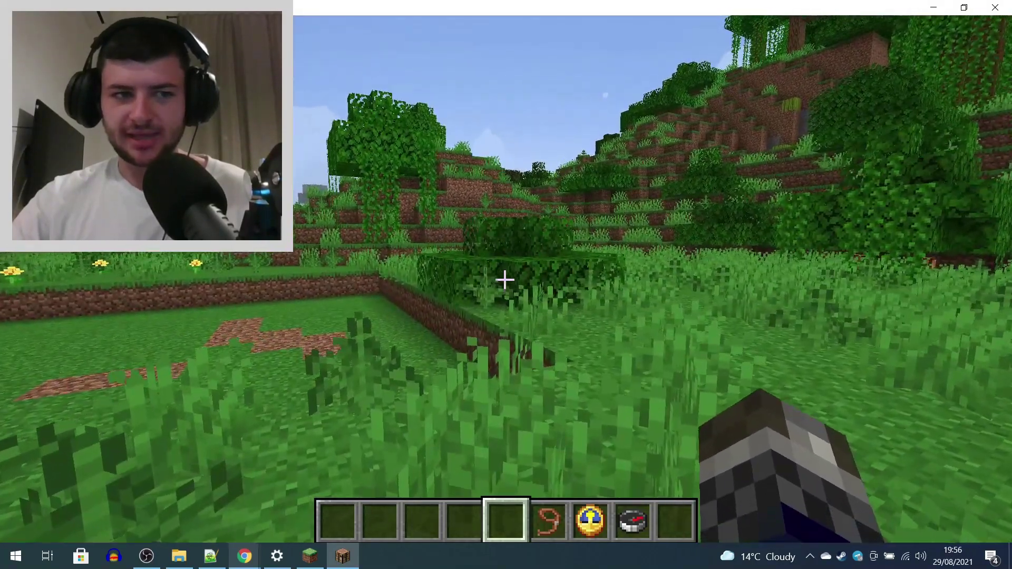
# - Walk over the dirt ledge and across the open grassland toward the distant trees and mountains
pyautogui.press('w')
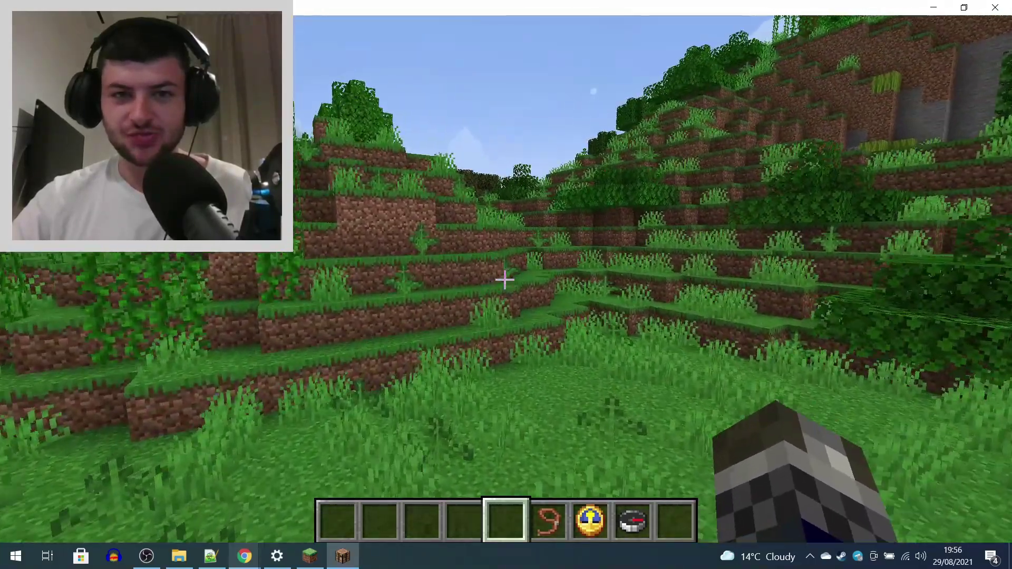
pyautogui.press('w')
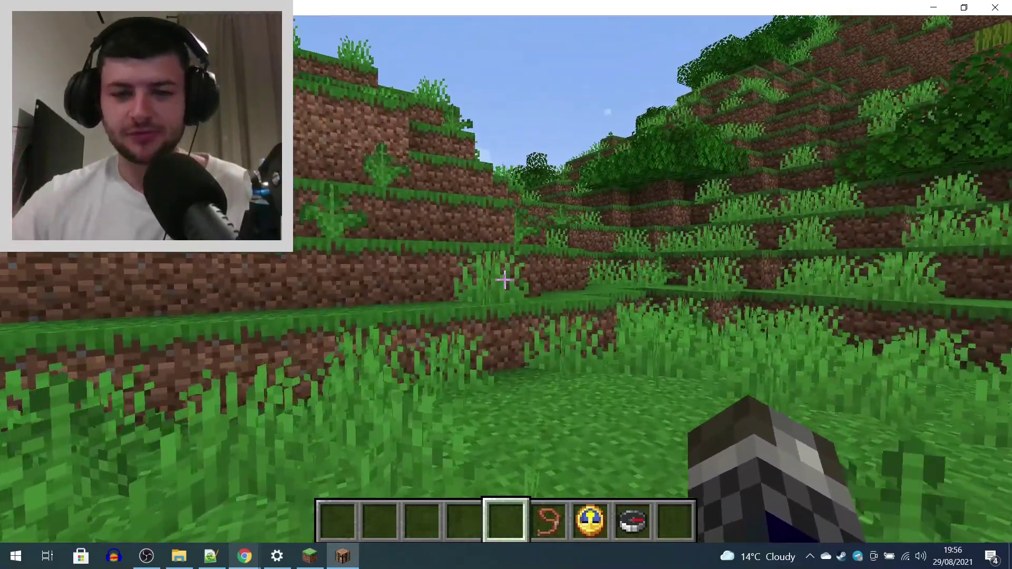
pyautogui.press('w')
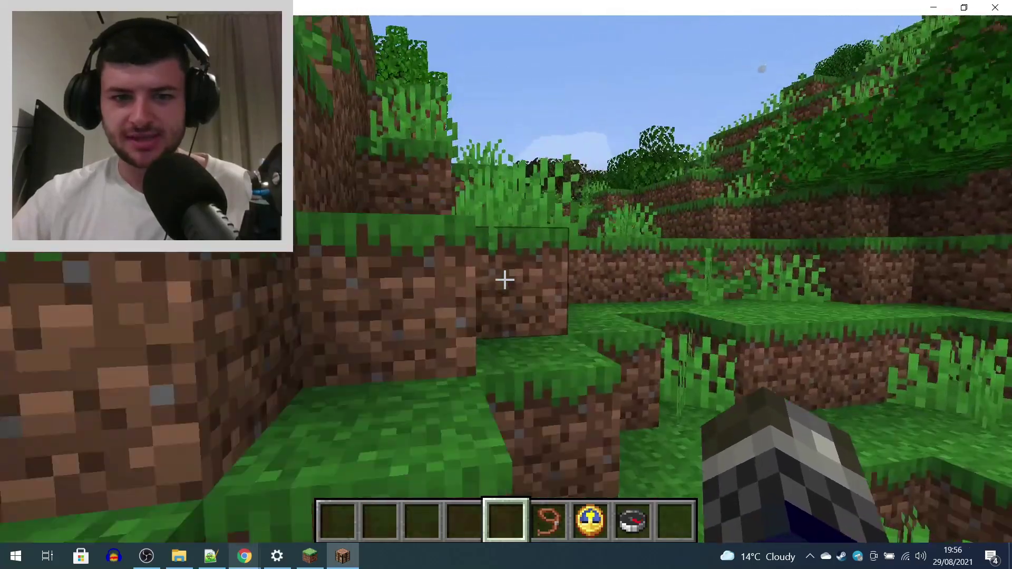
pyautogui.press('w')
pyautogui.press('space')
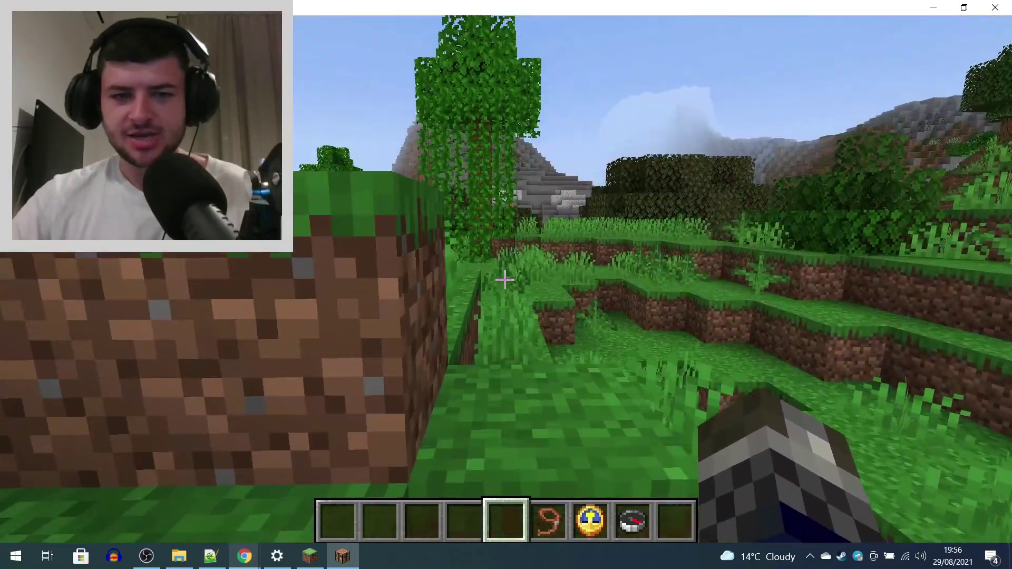
pyautogui.press('w')
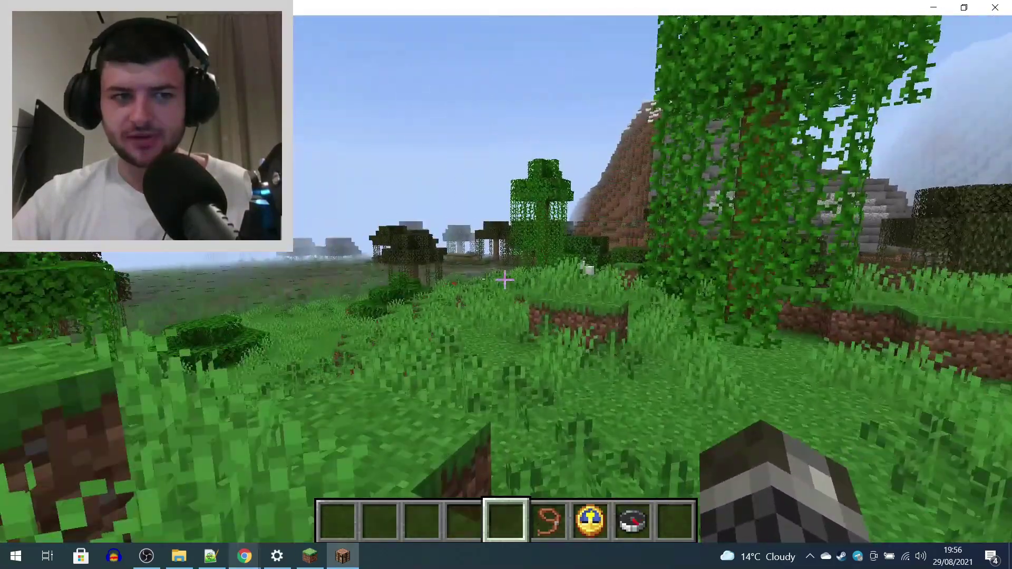
pyautogui.press('w')
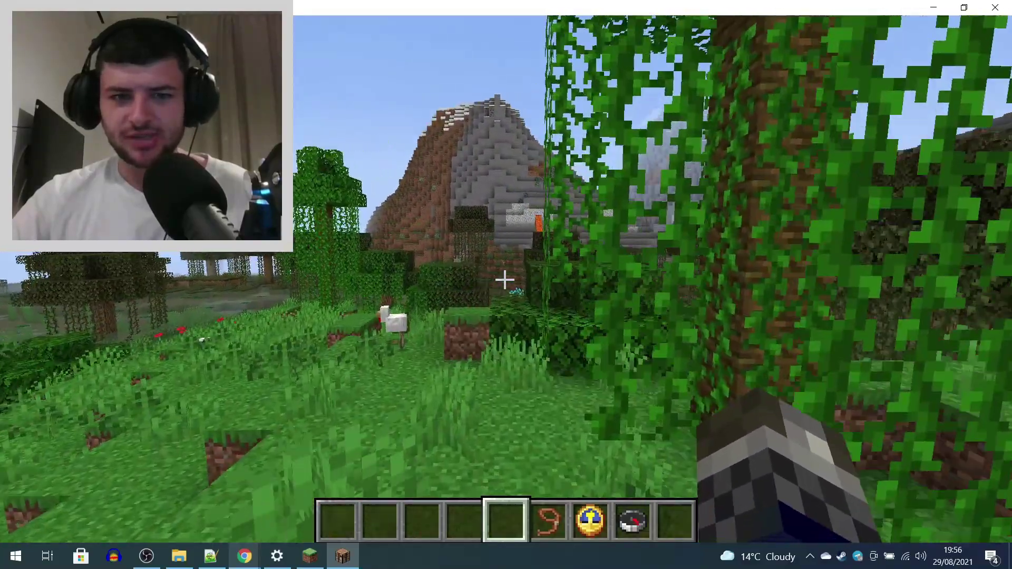
pyautogui.press('w')
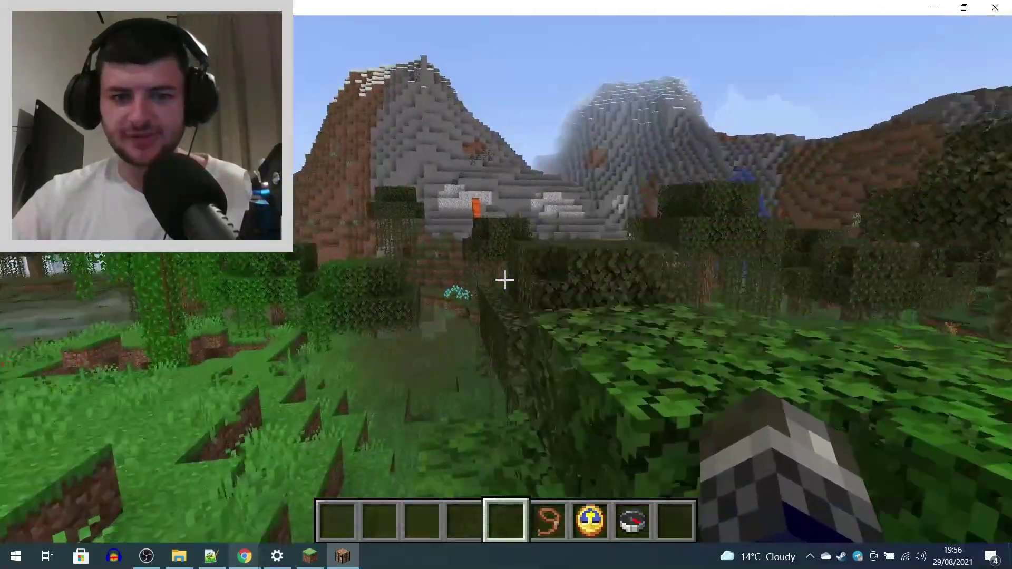
pyautogui.press('w')
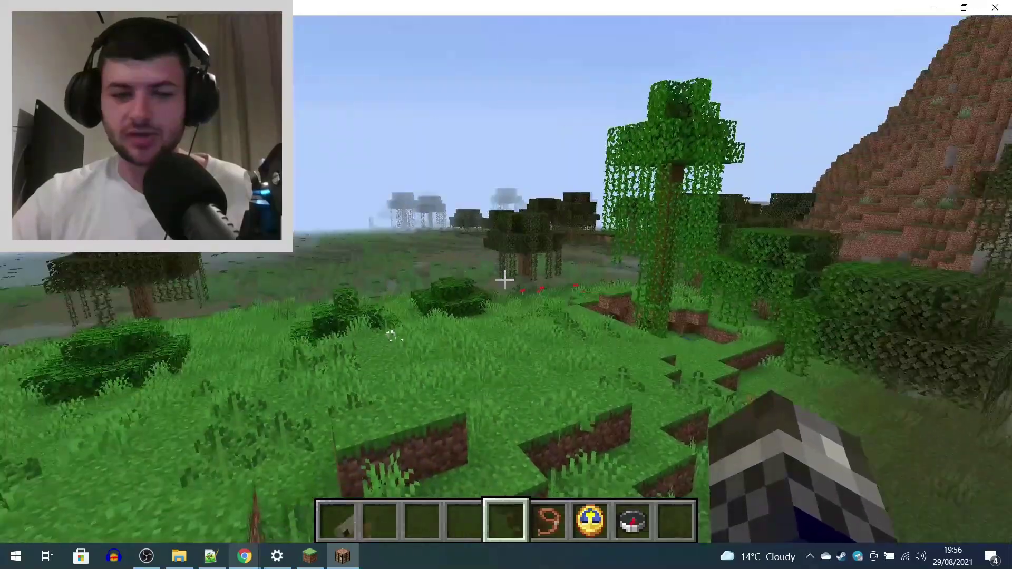
pyautogui.press('w')
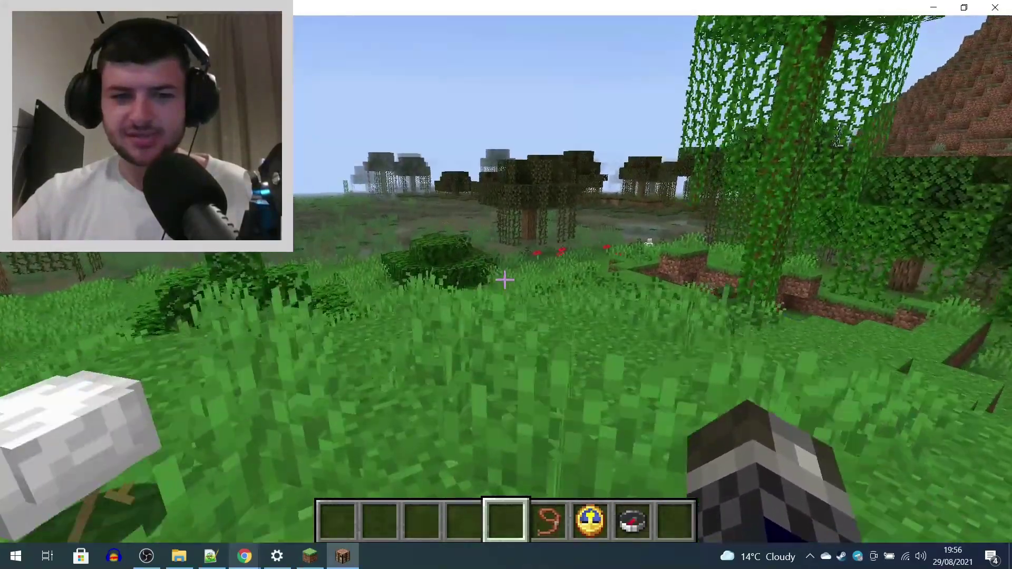
pyautogui.press('w')
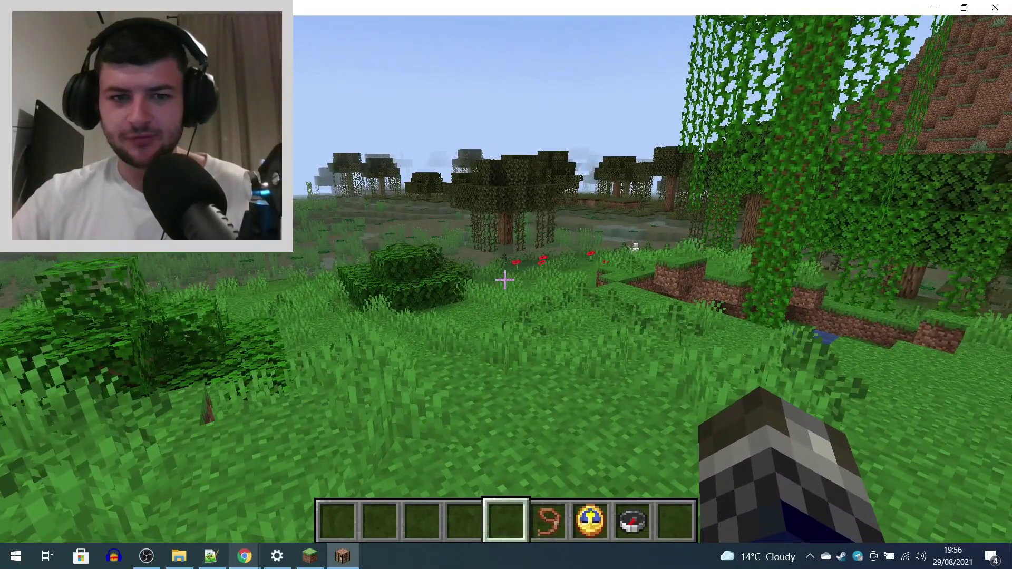
# - Open the XRay settings, enable XRay, and try the Cave Finder profile before reselecting XRay
pyautogui.press('j')
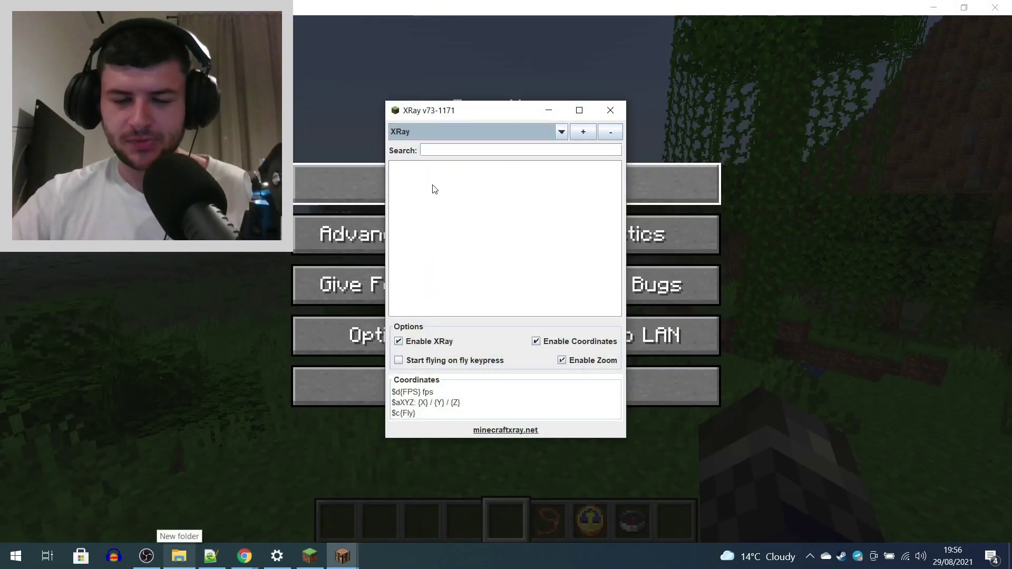
pyautogui.click(398, 341)
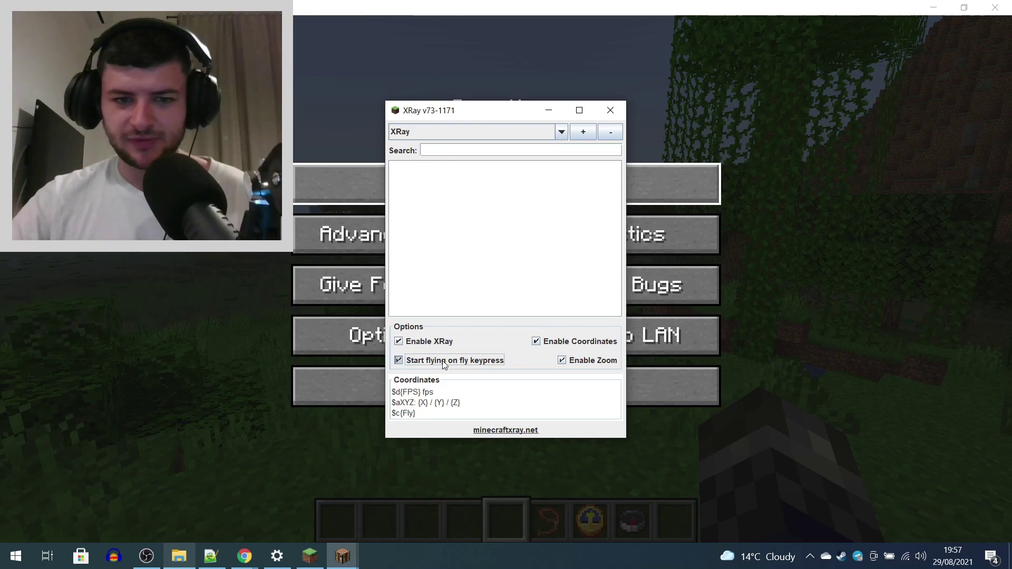
pyautogui.click(561, 132)
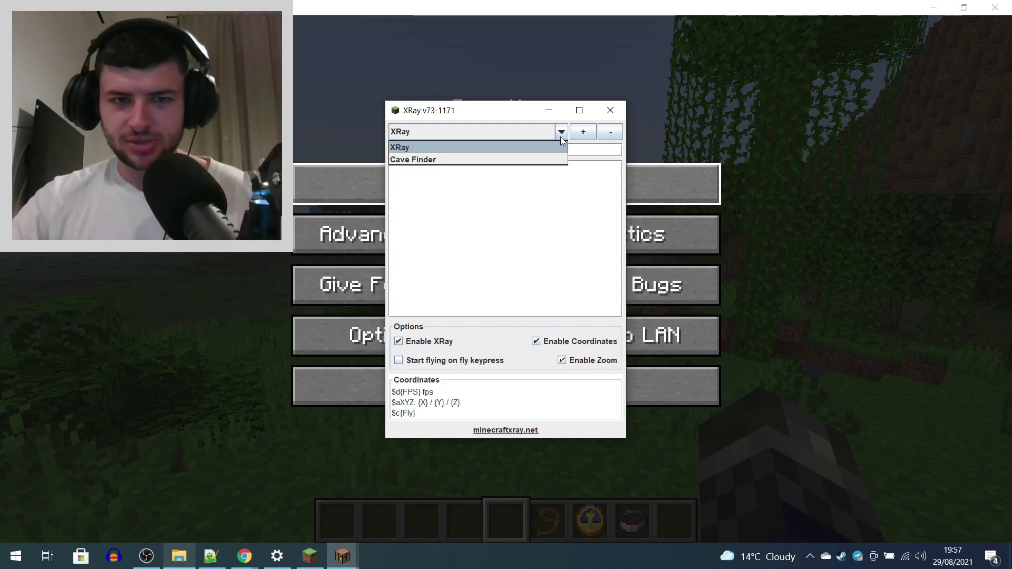
pyautogui.click(439, 158)
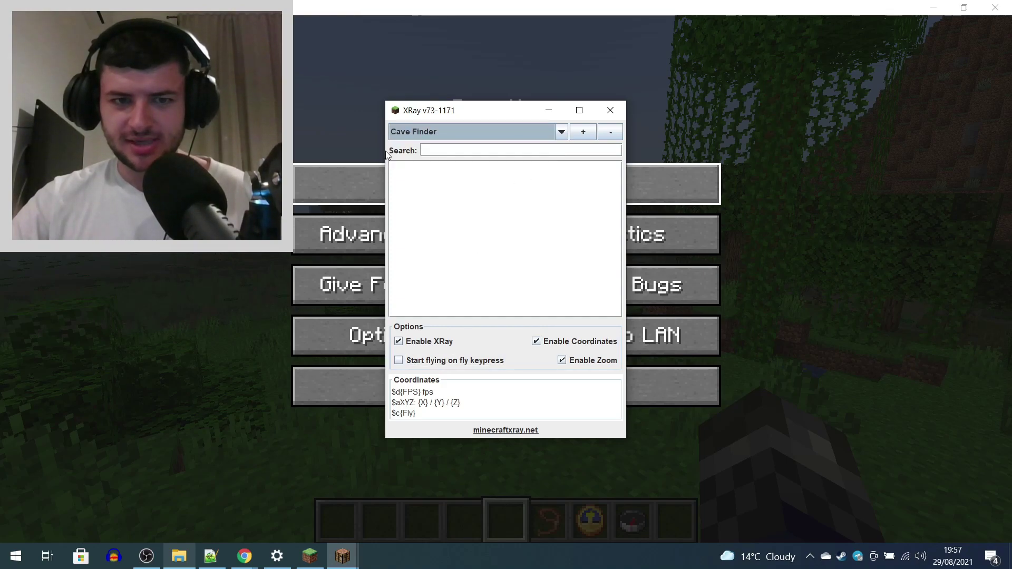
pyautogui.click(462, 138)
pyautogui.click(457, 144)
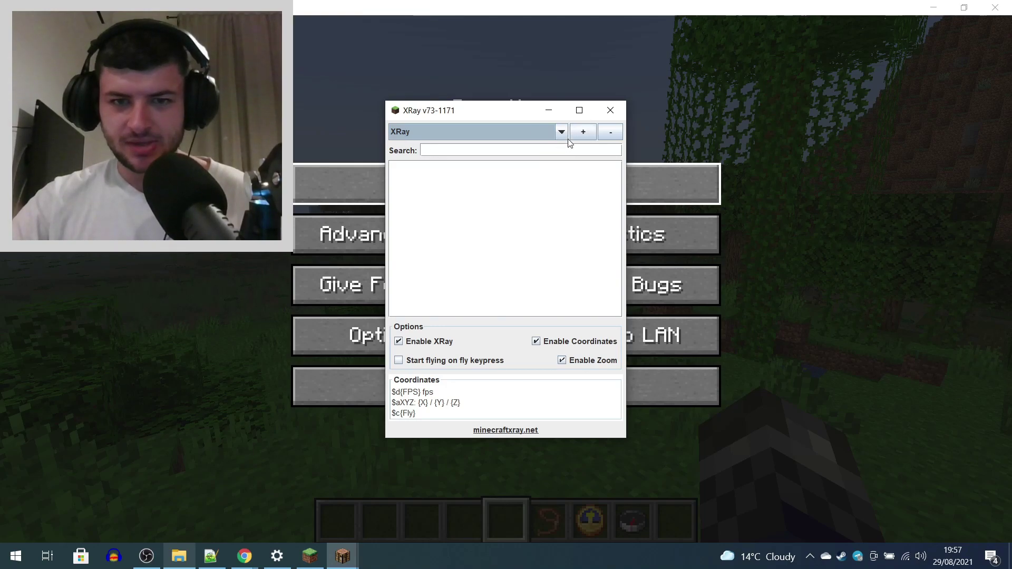
# - Add a new profile named xray1, keep XRay active, and put the settings window away
pyautogui.click(580, 131)
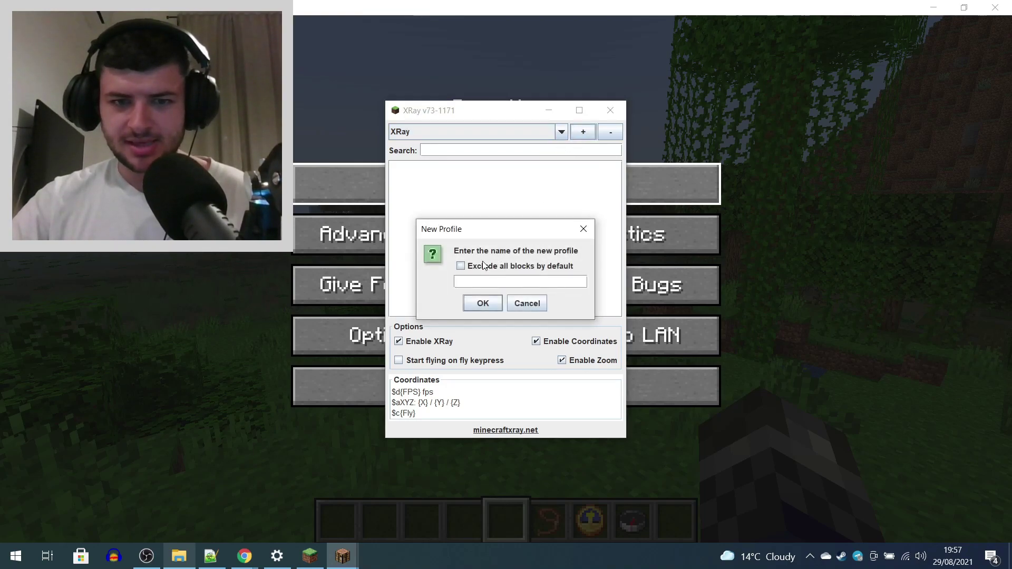
pyautogui.write('xray1')
pyautogui.click(471, 302)
pyautogui.click(506, 290)
pyautogui.click(475, 131)
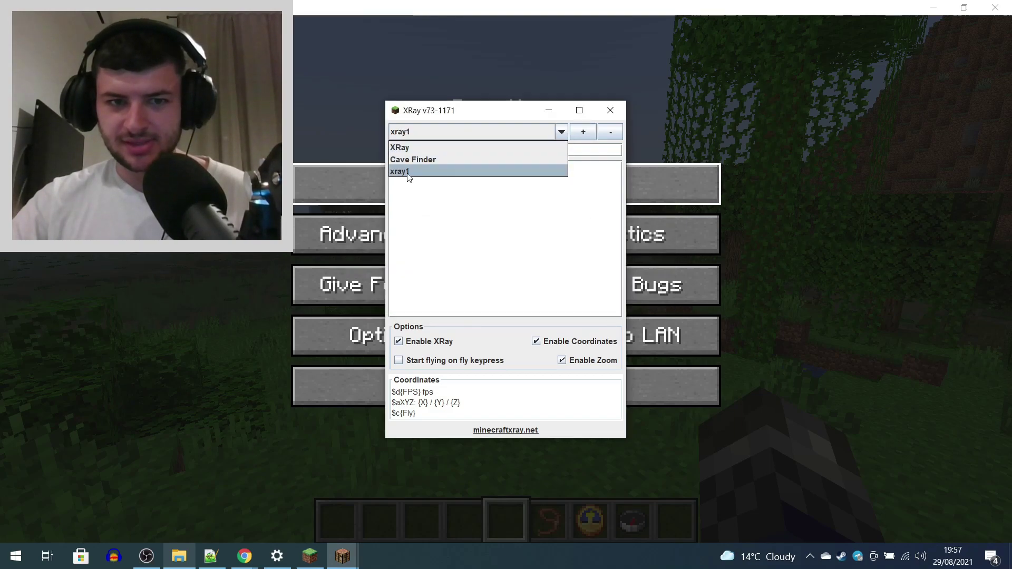
pyautogui.click(446, 148)
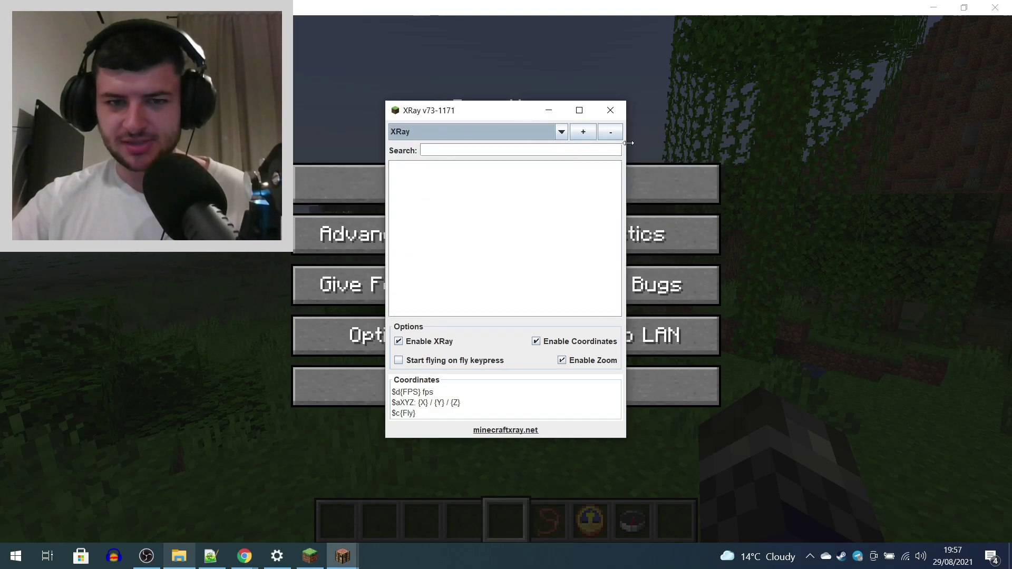
pyautogui.click(548, 110)
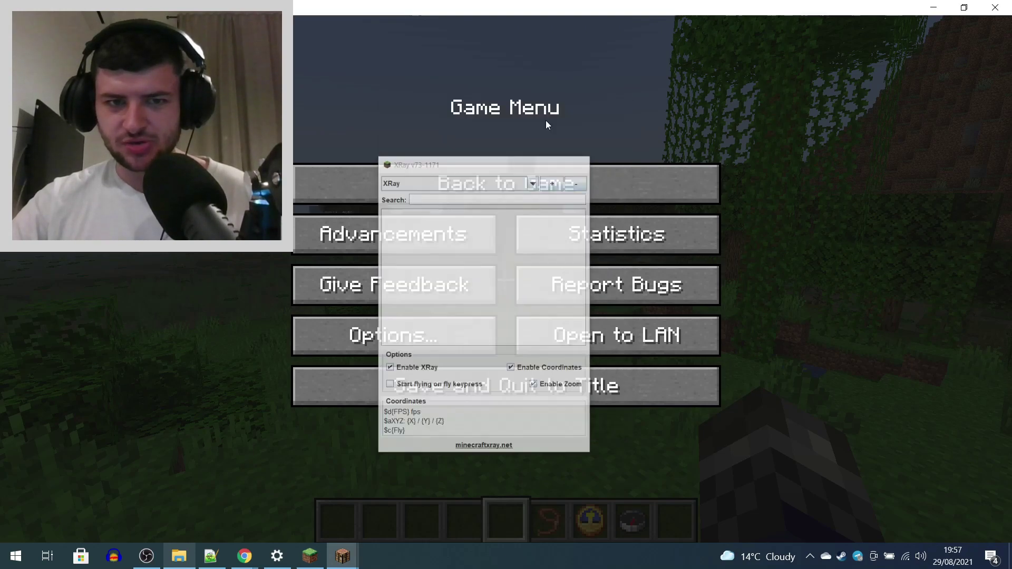
# - Open Options > Controls and scroll to the conflicting key bindings
pyautogui.press('Escape')
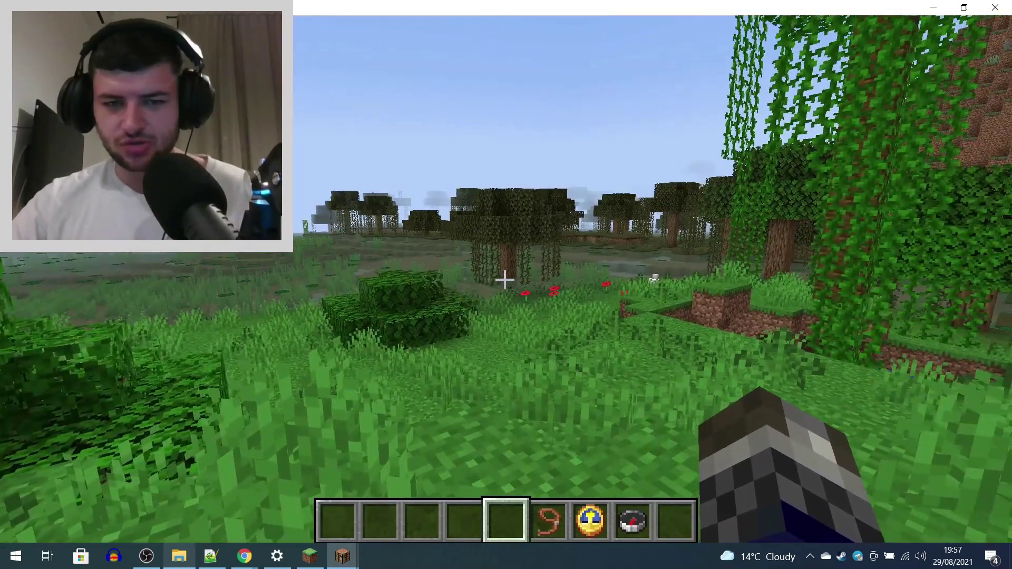
pyautogui.press('Escape')
pyautogui.click(444, 341)
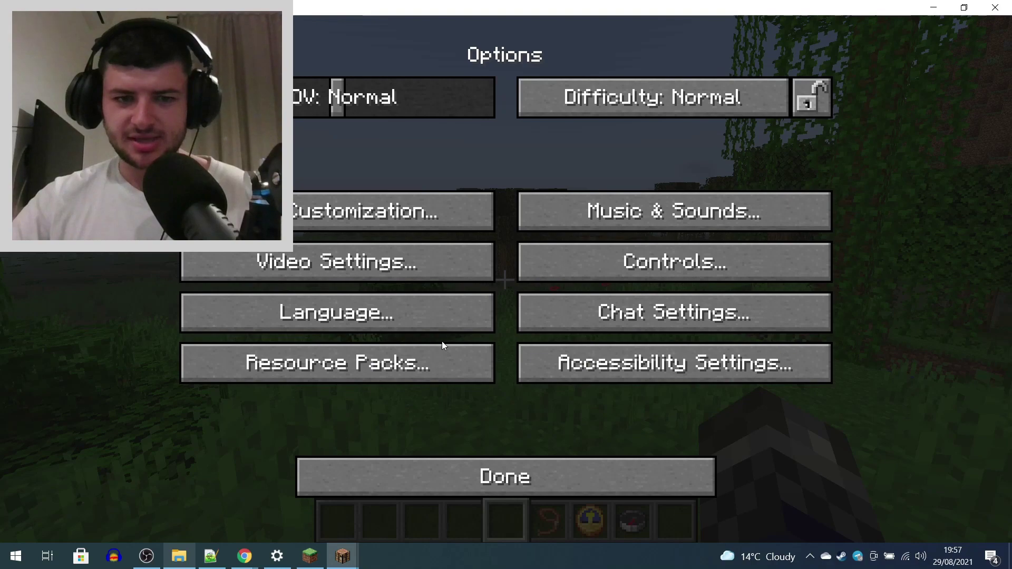
pyautogui.click(632, 256)
pyautogui.moveTo(848, 135); pyautogui.dragTo(856, 433)
pyautogui.scroll(-1, 853, 429)
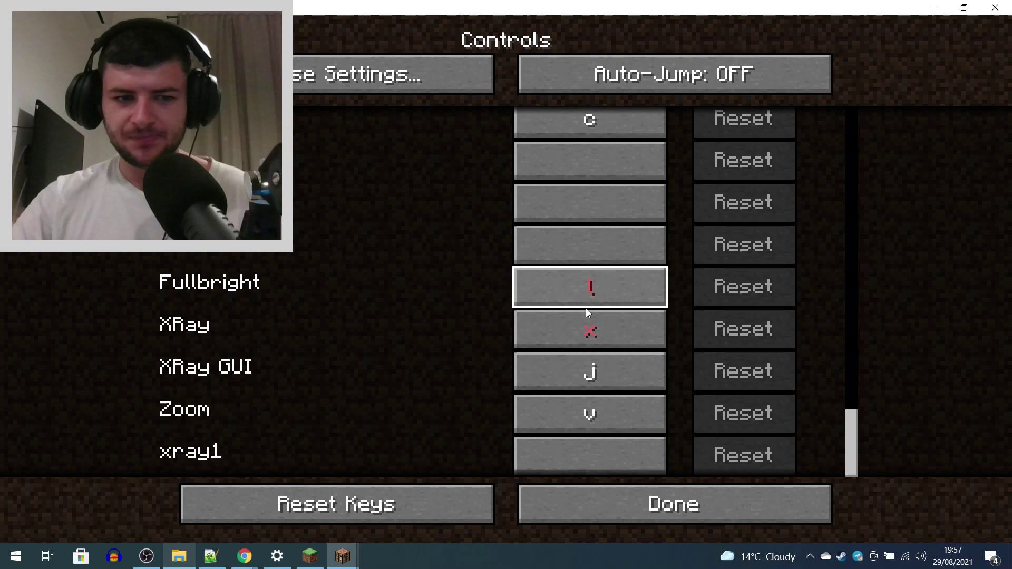
pyautogui.scroll(1, 611, 337)
pyautogui.moveTo(846, 423)
pyautogui.mouseDown()
pyautogui.moveTo(858, 472)
pyautogui.moveTo(866, 378)
pyautogui.mouseUp()
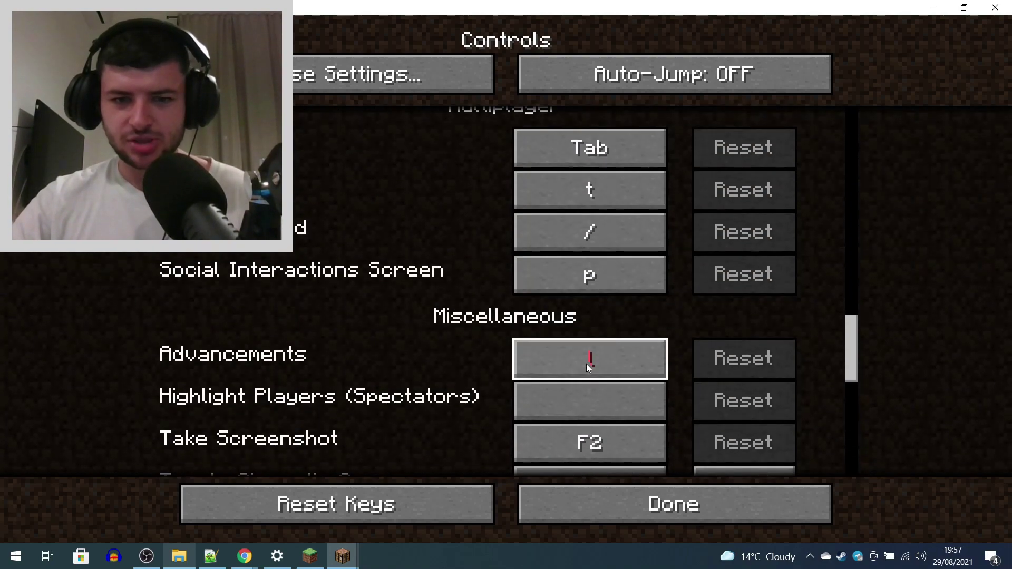
# - Clear the Advancements and Load Hotbar Activator key bindings
pyautogui.press('Escape')
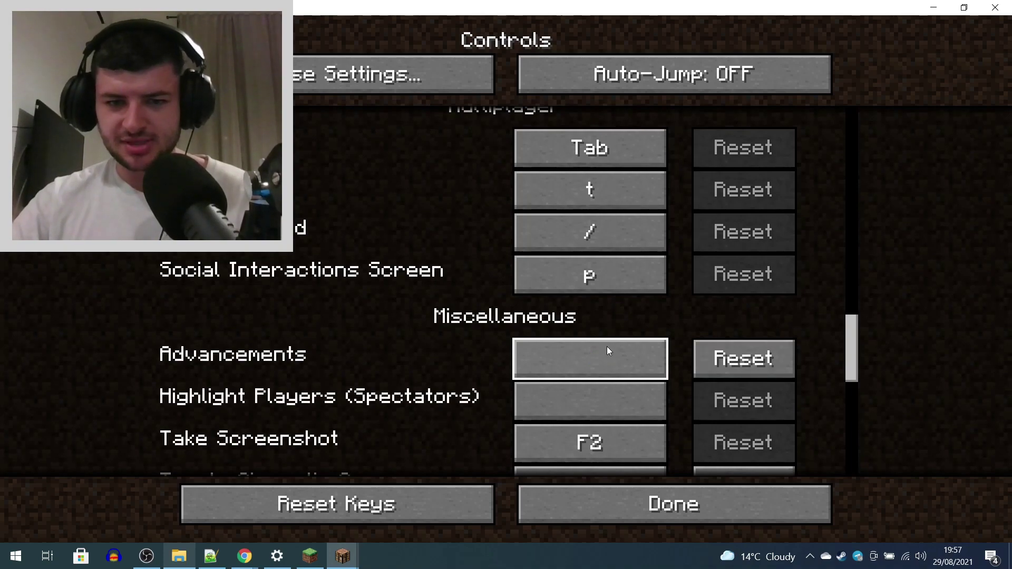
pyautogui.moveTo(854, 344)
pyautogui.mouseDown()
pyautogui.moveTo(859, 276)
pyautogui.moveTo(850, 438)
pyautogui.mouseUp()
pyautogui.click(612, 326)
pyautogui.press('Escape')
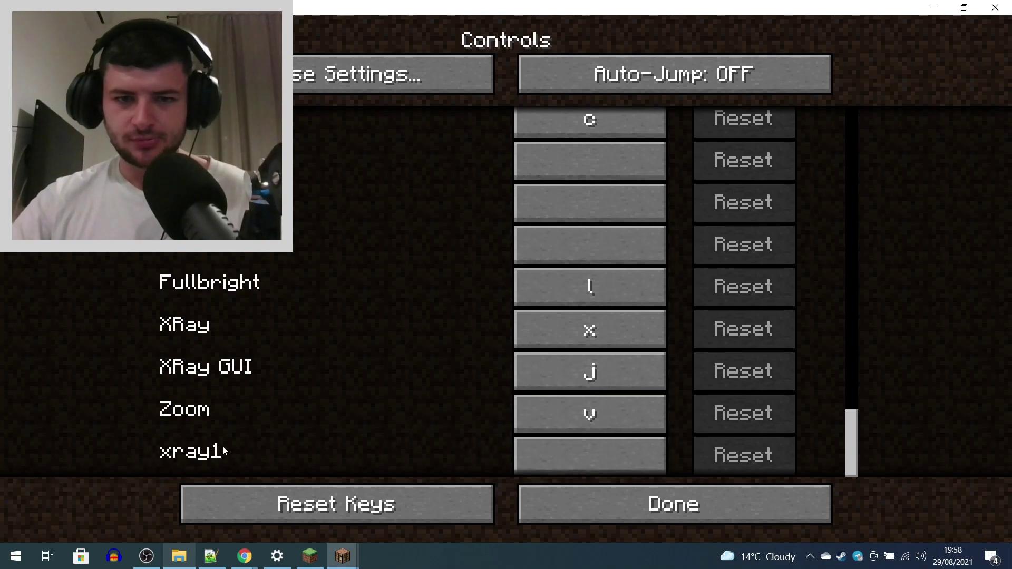
# - Bind the cleared action to mouse Button 5 and save the controls
pyautogui.press('f')
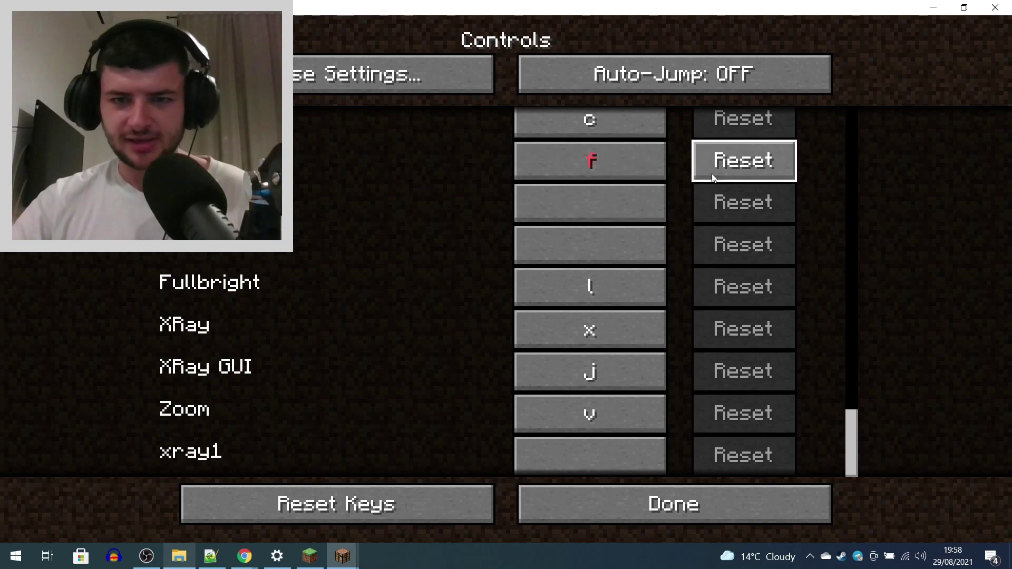
pyautogui.click(704, 163)
pyautogui.click(615, 173)
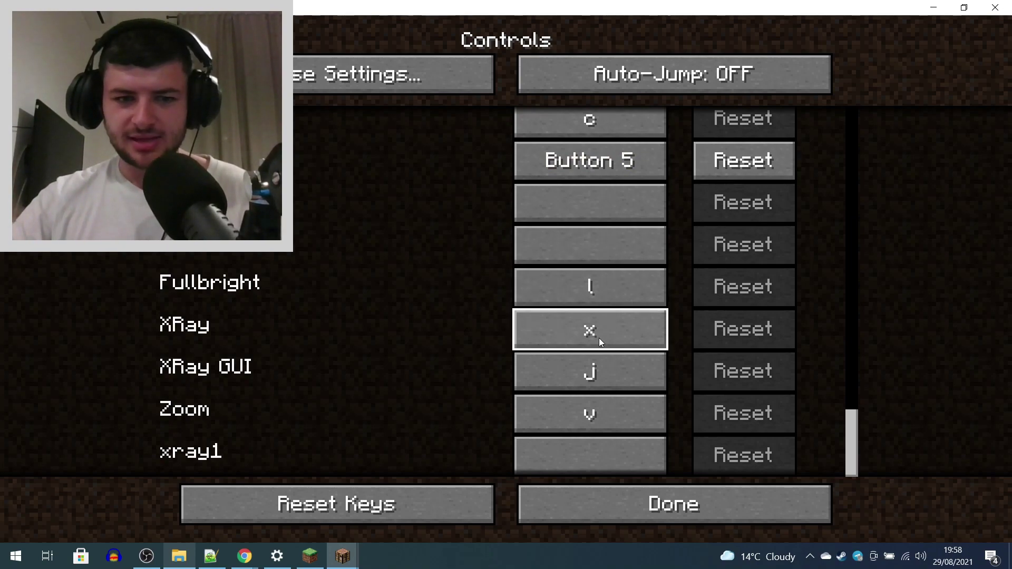
pyautogui.click(596, 508)
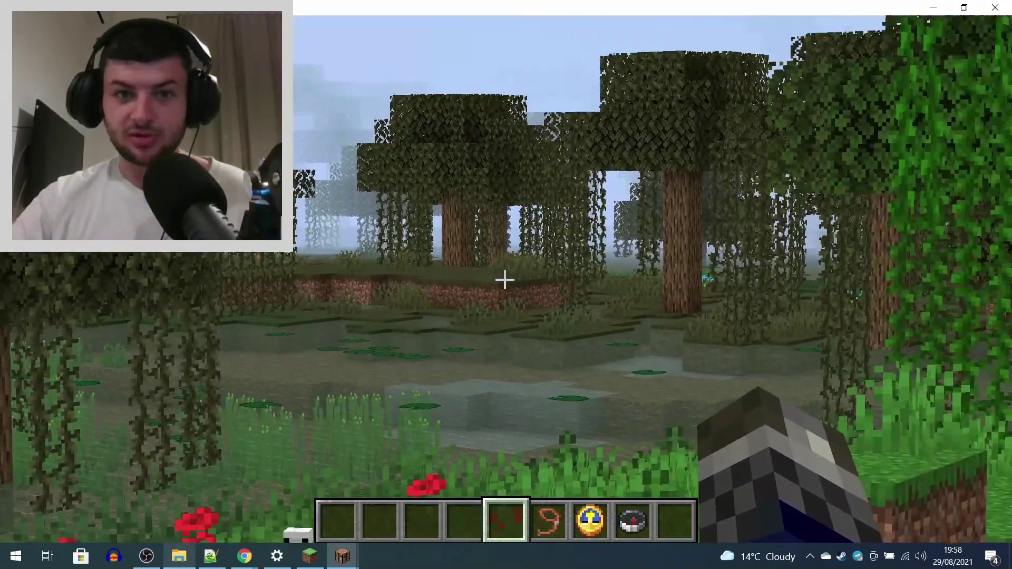
# - Take a 64-stack of Jungle Planks from the creative inventory into the hotbar
pyautogui.press('e')
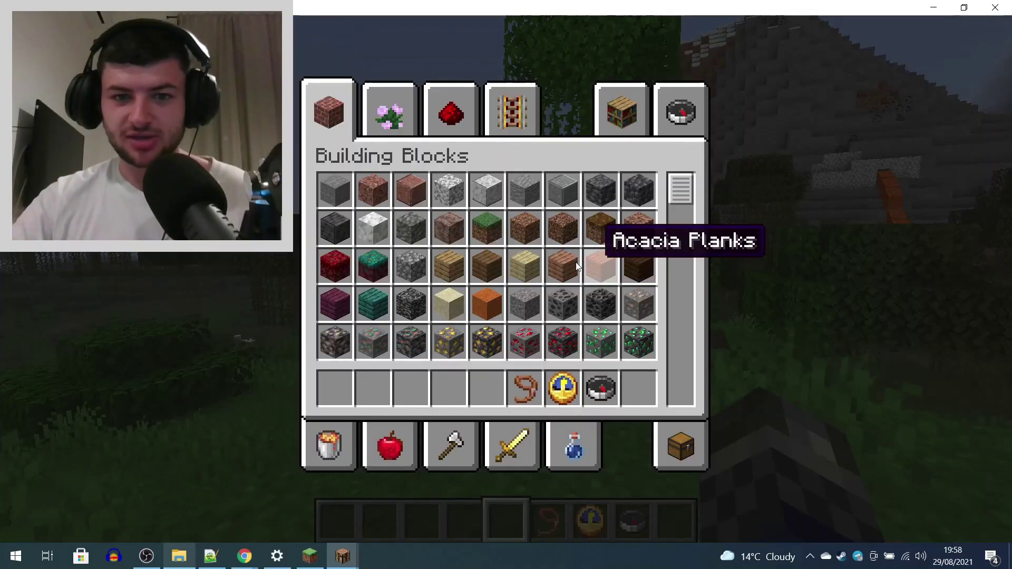
pyautogui.keyDown('shift'); pyautogui.click(552, 267); pyautogui.keyUp('shift')
pyautogui.press('e')
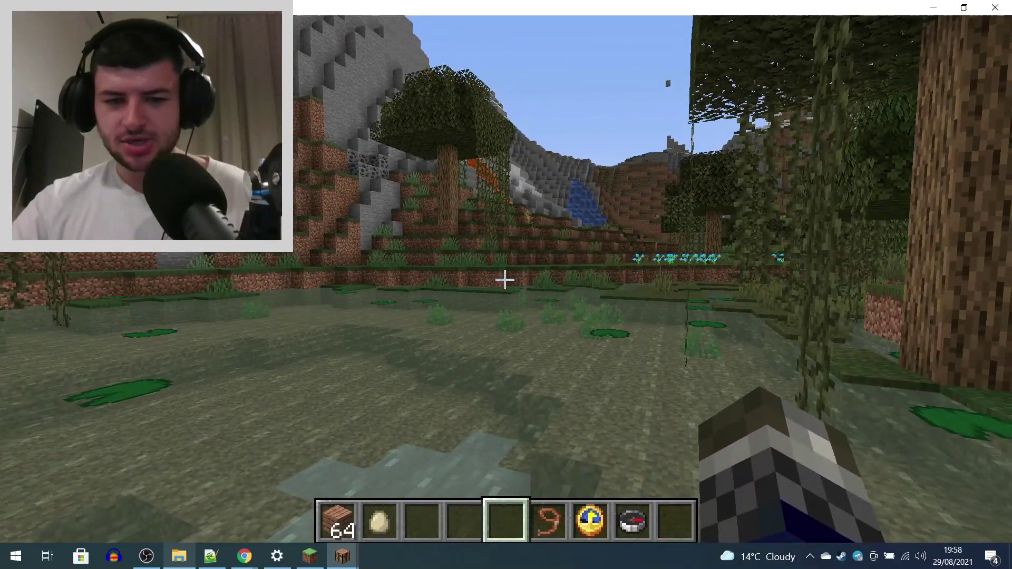
# - Run /time set night in chat to switch the world to night
pyautogui.press('/')
pyautogui.write('/time set nig')
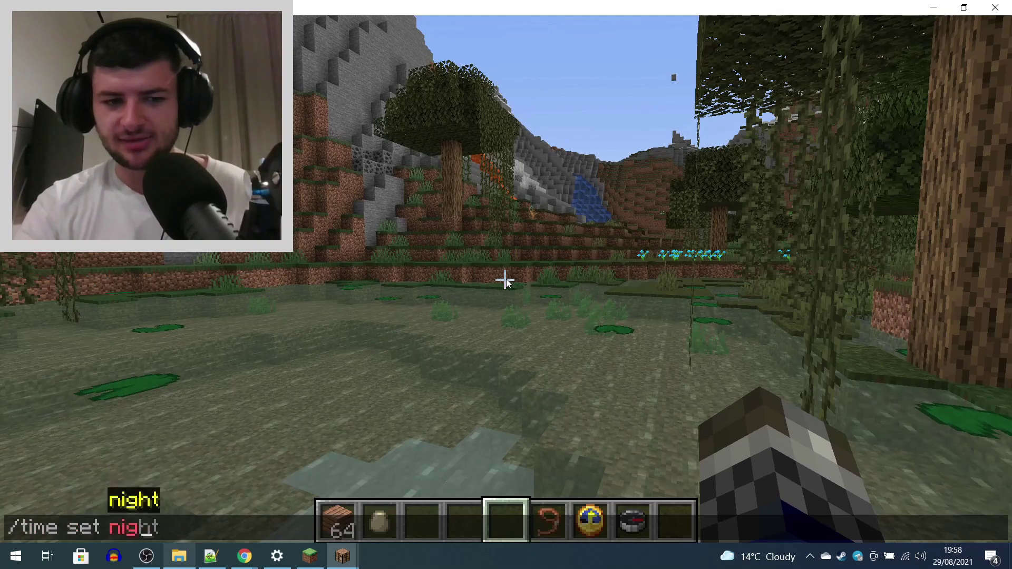
pyautogui.press('Return')
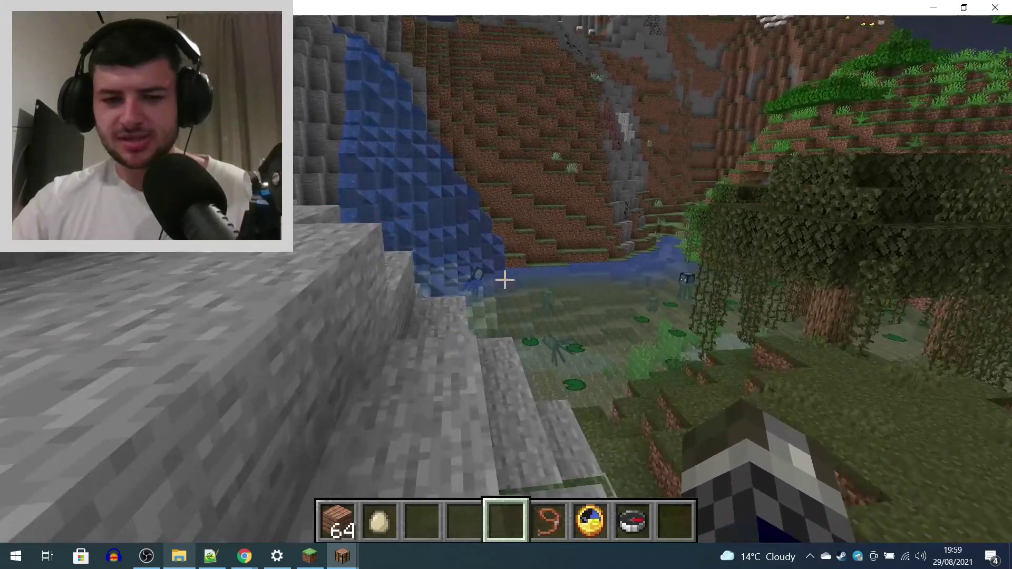
pyautogui.scroll(1, 505, 280)
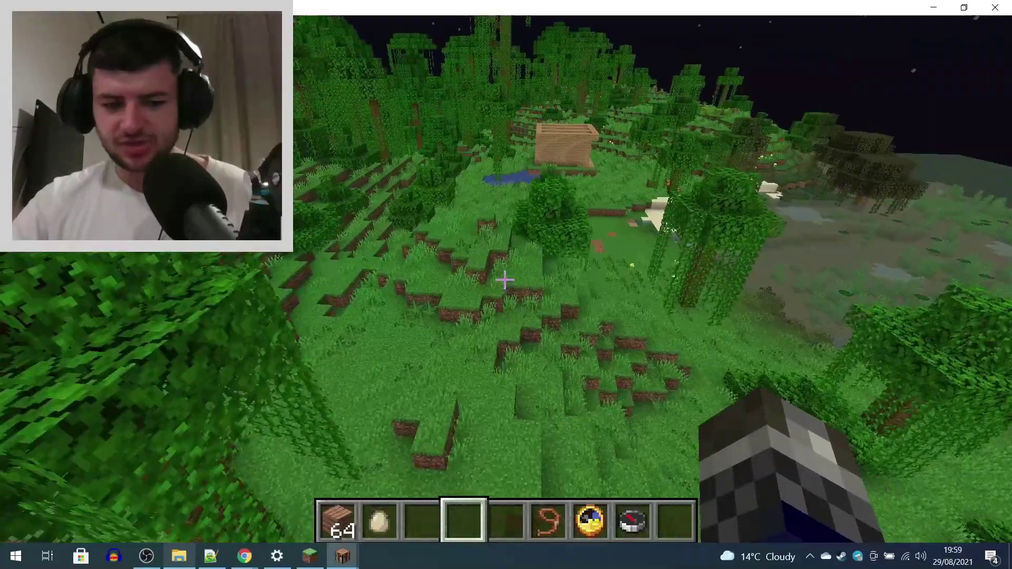
# - Untick Coal Ore in the XRay block list and resume play
pyautogui.press('Escape')
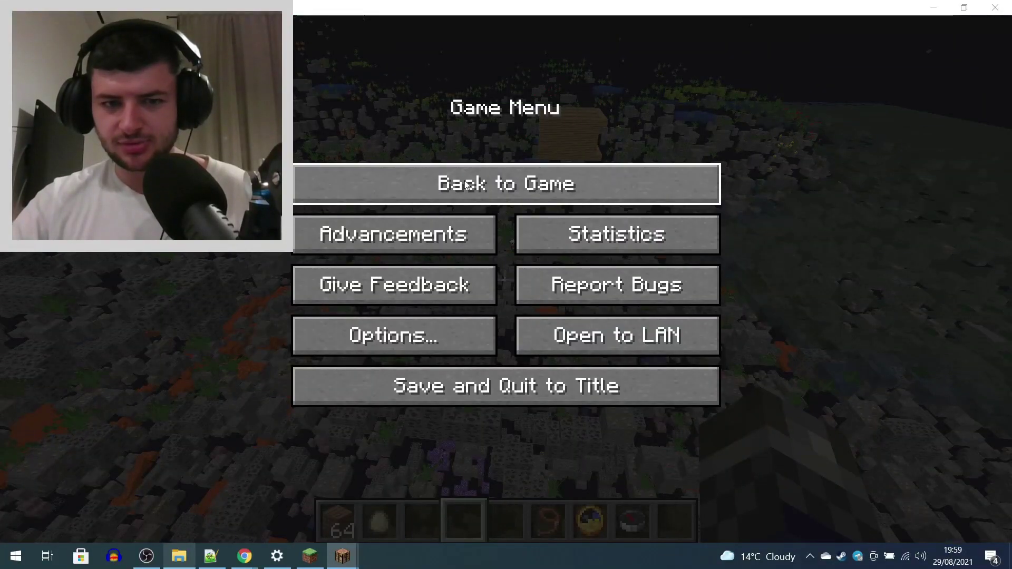
pyautogui.press('\\')
pyautogui.moveTo(460, 116); pyautogui.dragTo(527, 85)
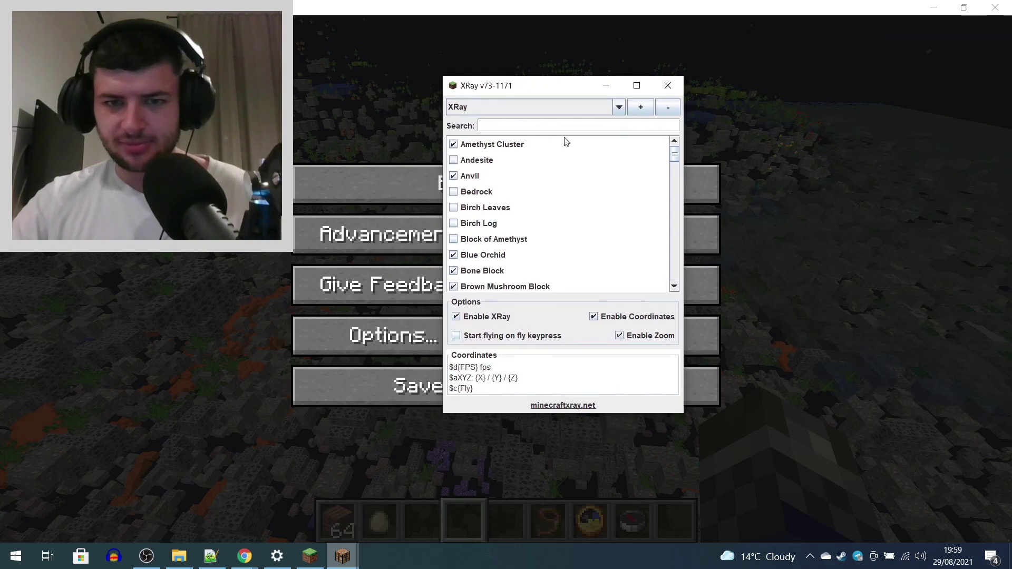
pyautogui.moveTo(675, 156); pyautogui.dragTo(674, 179)
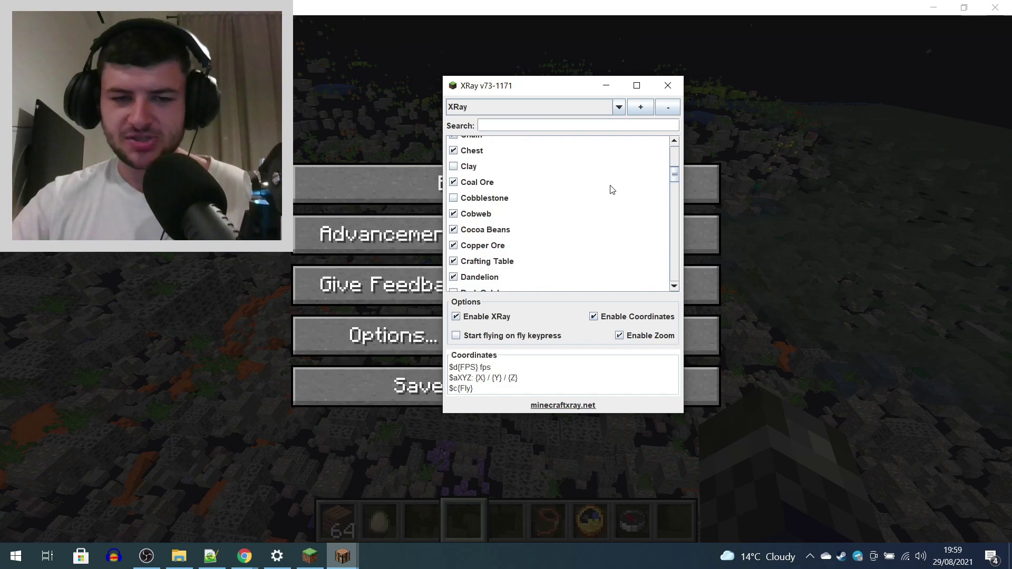
pyautogui.click(473, 187)
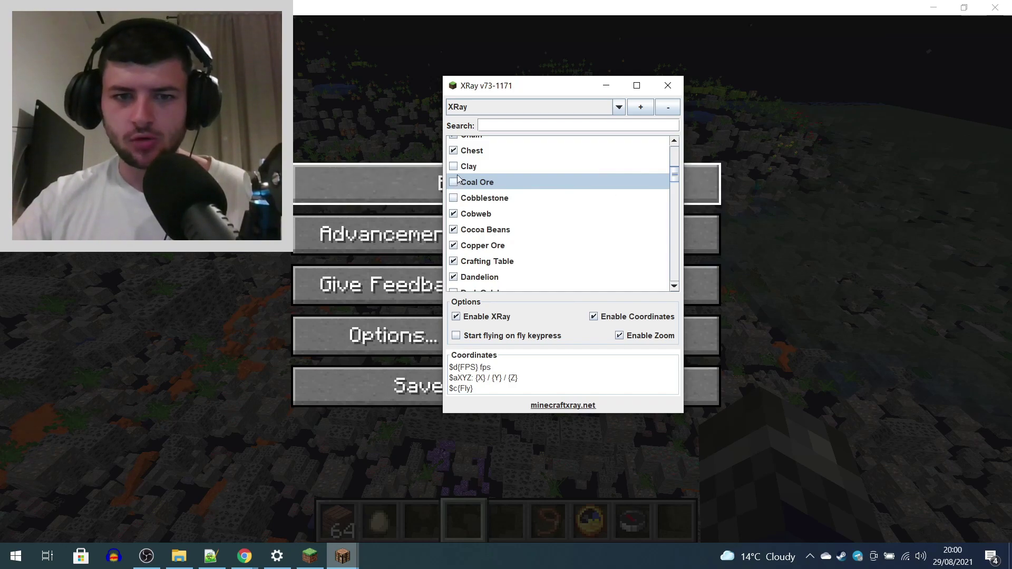
pyautogui.click(786, 142)
pyautogui.click(552, 181)
# - Turn on XRay to reveal ores, briefly opening and minimizing the XRay settings window
pyautogui.press('x')
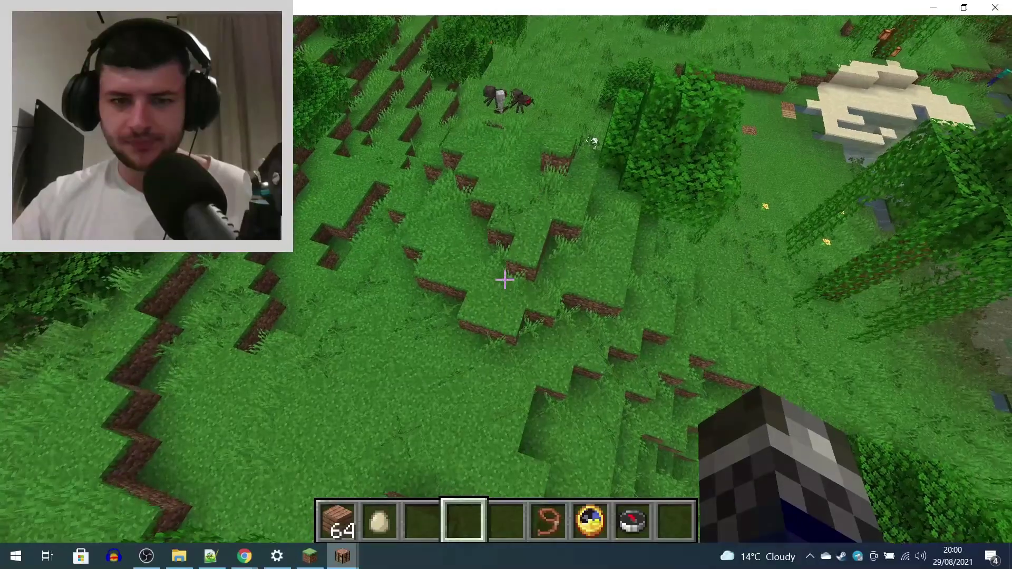
pyautogui.press('x')
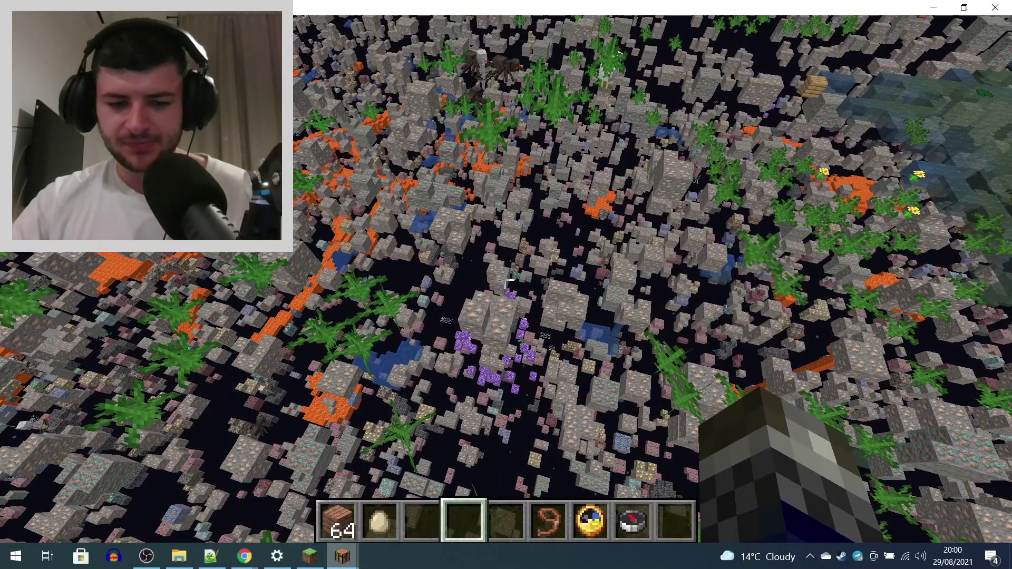
pyautogui.press('\\')
pyautogui.click(619, 82)
pyautogui.press('Escape')
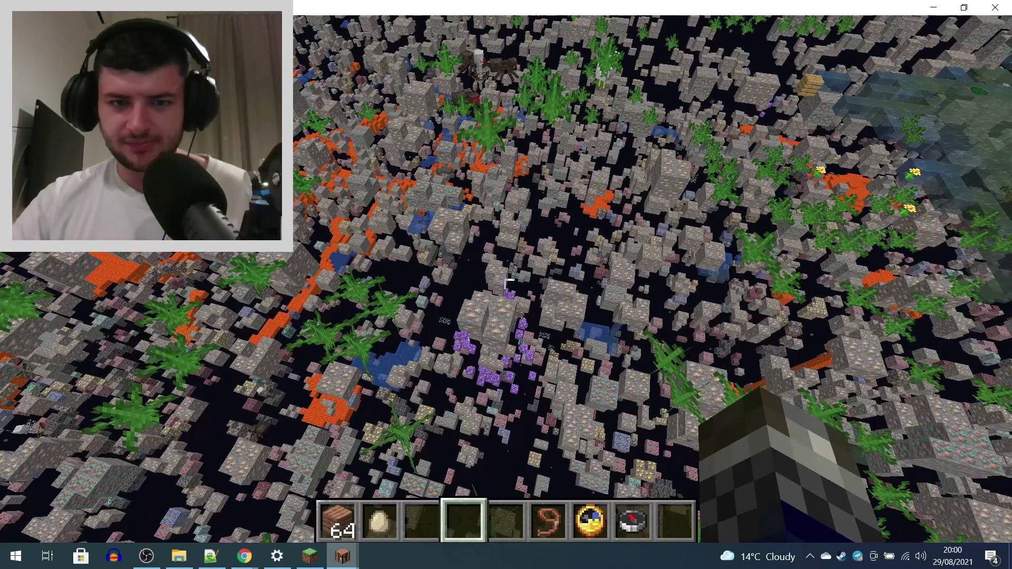
pyautogui.press('x')
pyautogui.press('x')
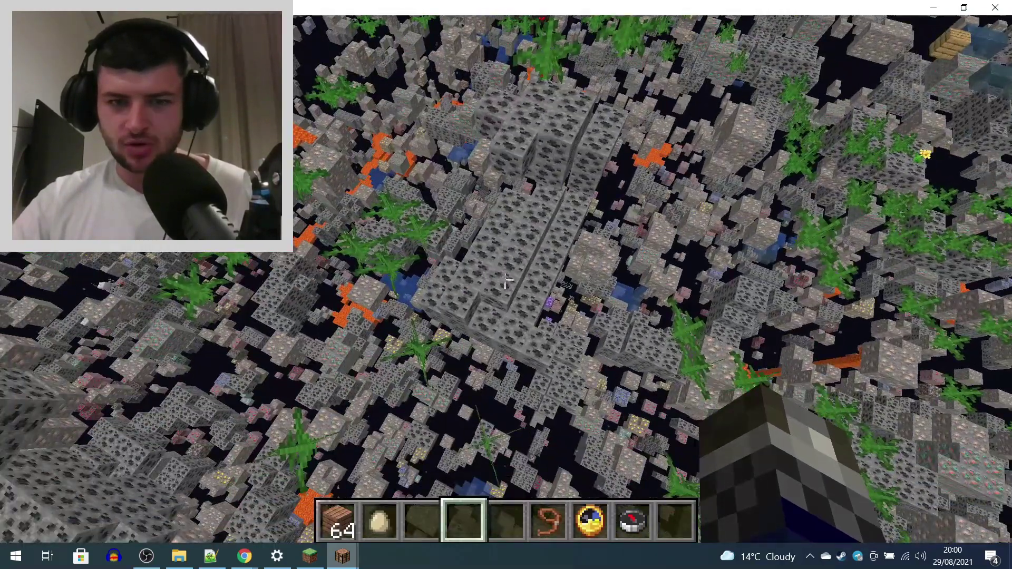
# - Fly over the wooden house, rise above the treetops, and head out over the jungle lake
pyautogui.press('w')
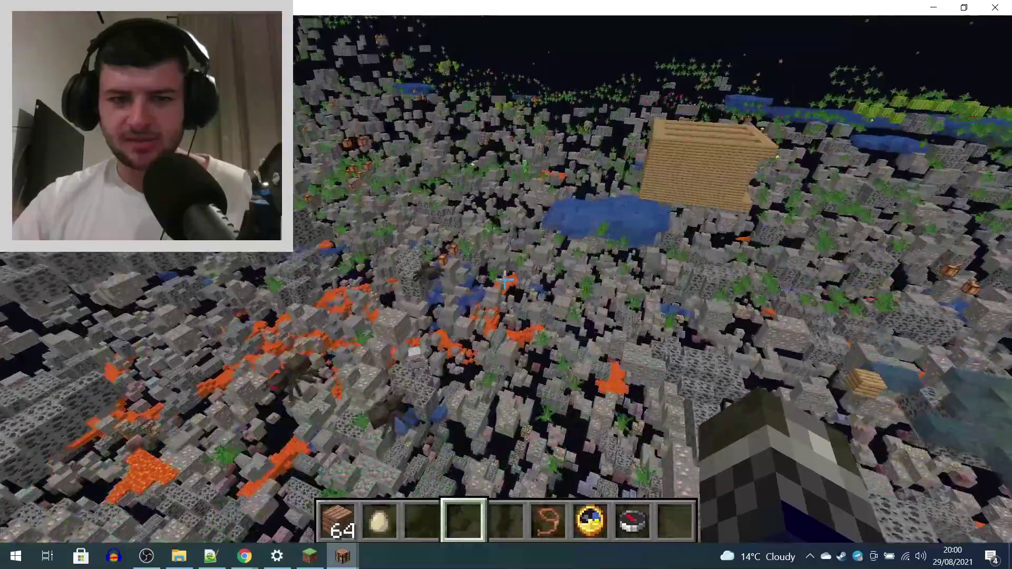
pyautogui.press('w')
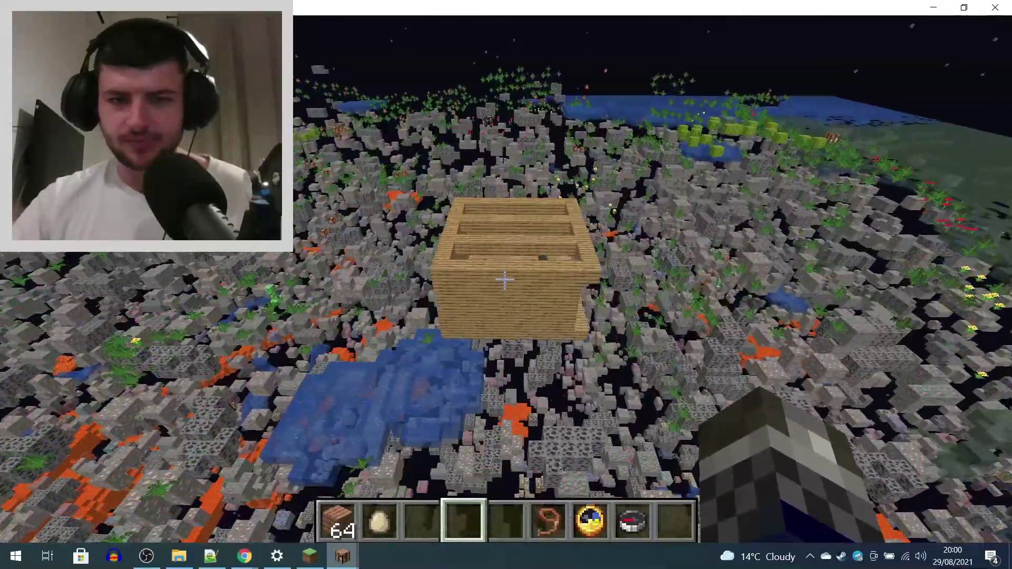
pyautogui.press('w')
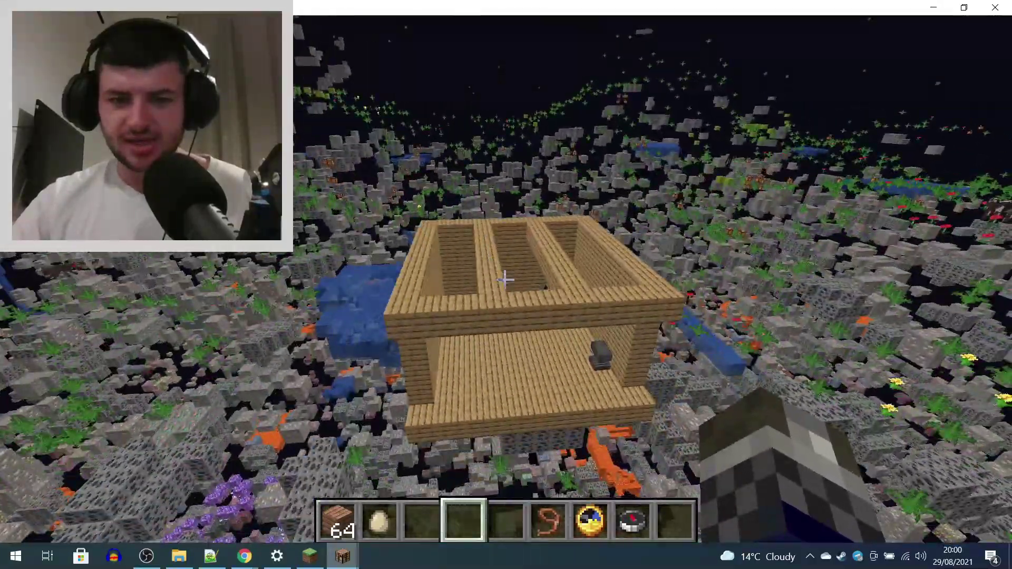
pyautogui.press('w')
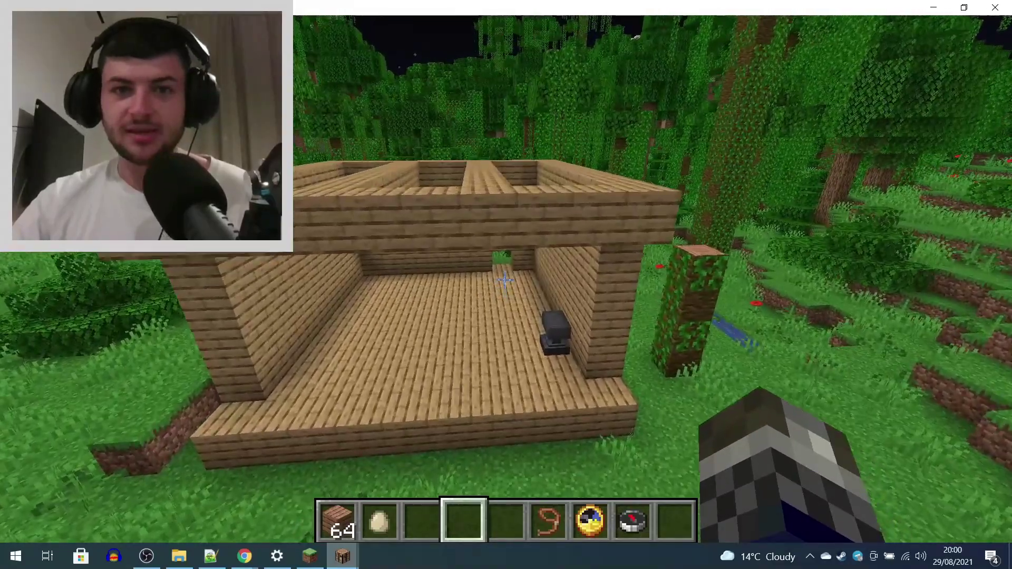
pyautogui.press('w')
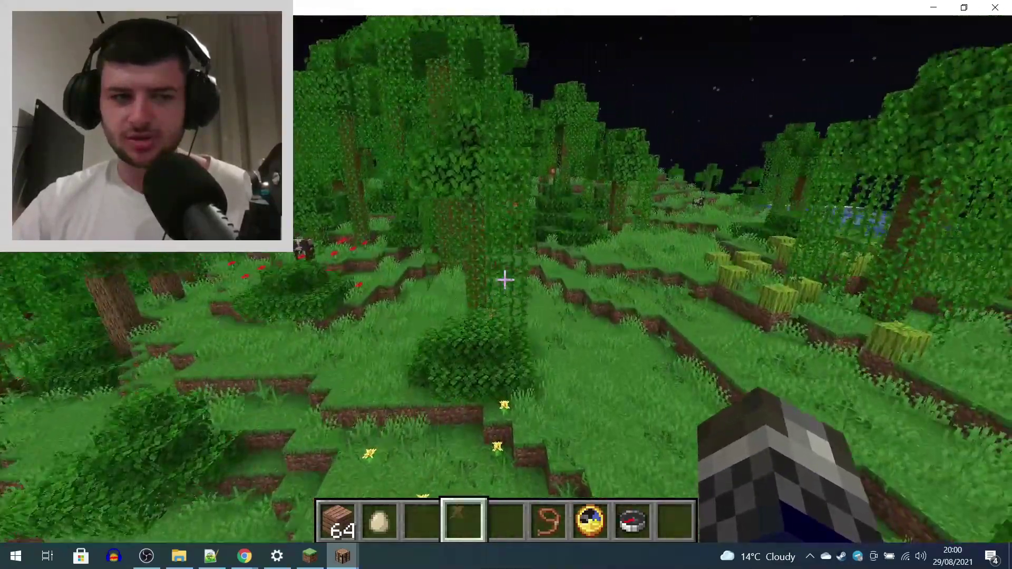
pyautogui.press('space')
pyautogui.press('w')
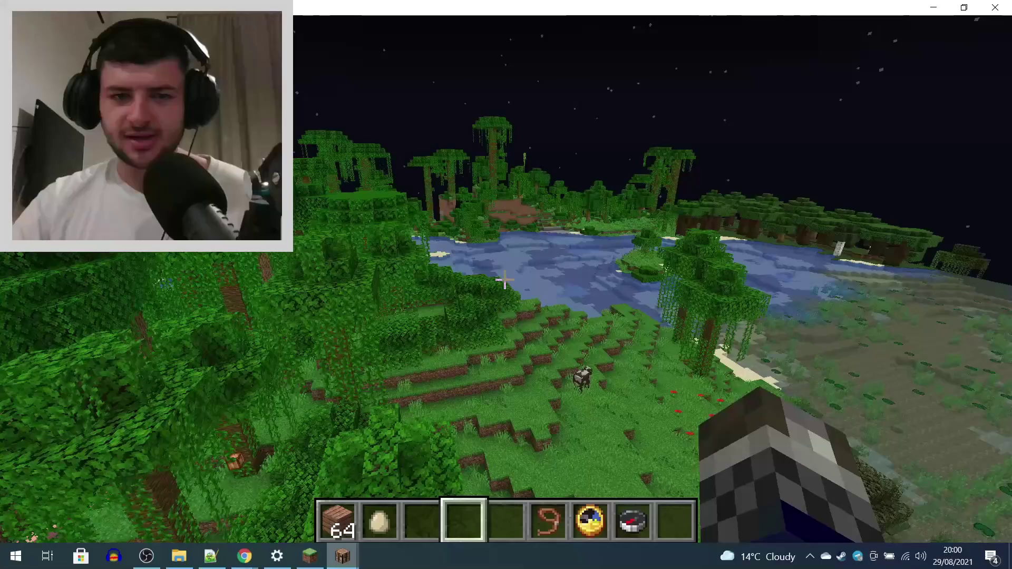
pyautogui.press('w')
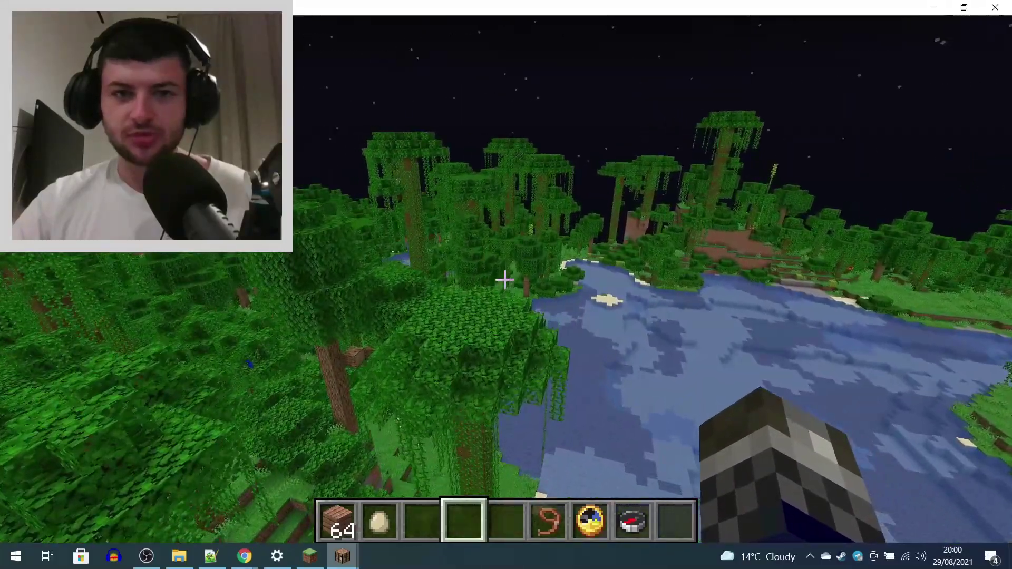
pyautogui.press('w')
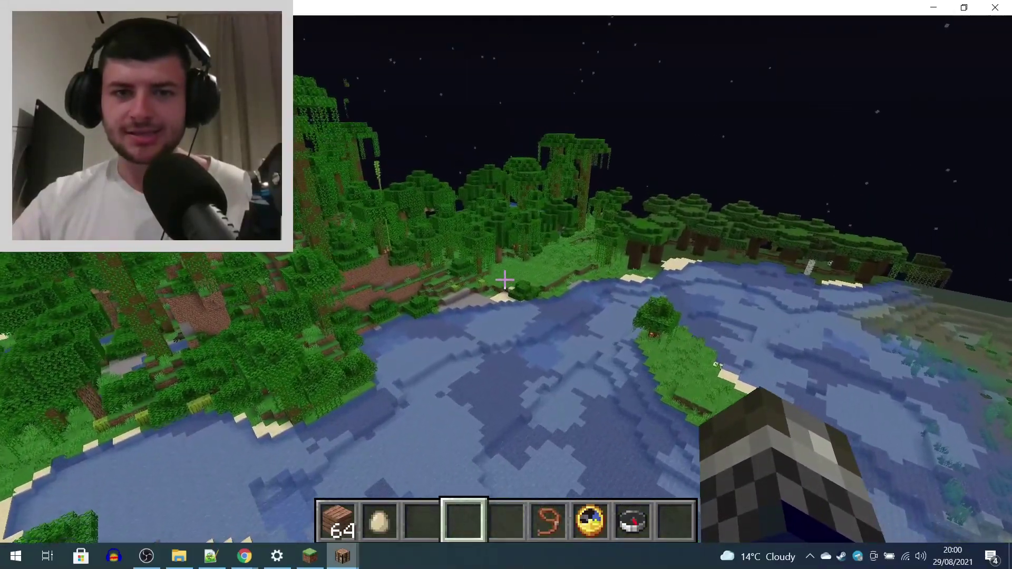